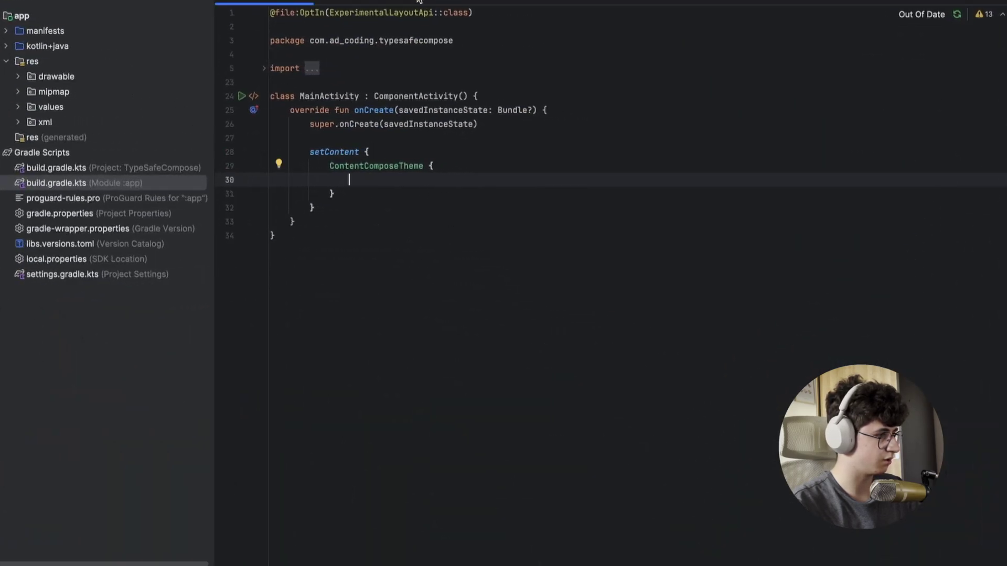
Open libs.versions.toml and inspect the ui version value.
{"action": "left_click", "coordinate": [401, 285], "text": "super"}
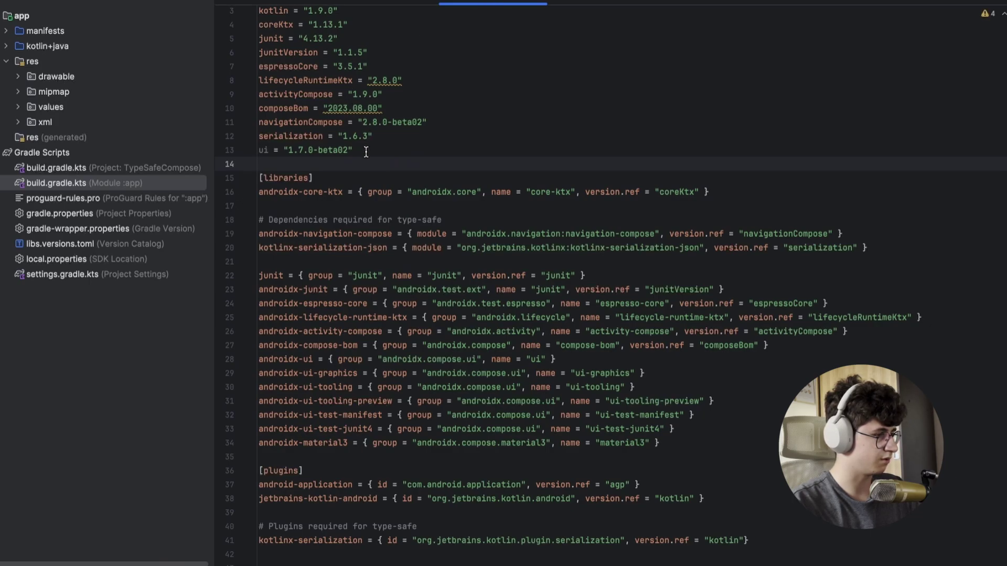
{"action": "scroll", "coordinate": [350, 204], "scroll_direction": "down", "scroll_amount": 1}
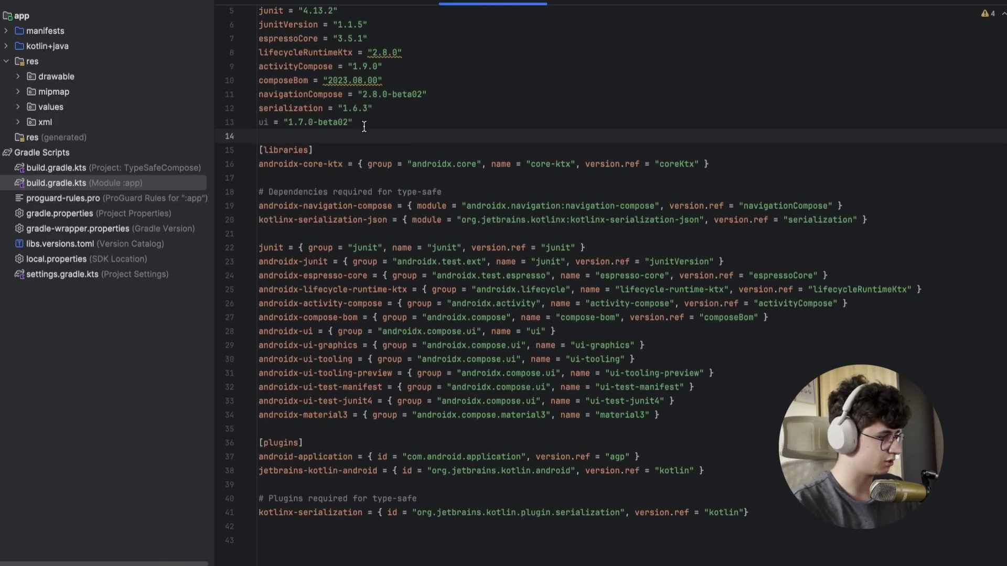
{"action": "mouse_move", "coordinate": [364, 127]}
{"action": "left_mouse_down"}
{"action": "mouse_move", "coordinate": [273, 119]}
{"action": "mouse_move", "coordinate": [350, 122]}
{"action": "left_mouse_up"}
{"action": "left_click", "coordinate": [317, 121]}
Inspect the androidx-ui library line, then go back to MainActivity.kt.
{"action": "left_click_drag", "start_coordinate": [330, 332], "coordinate": [535, 330]}
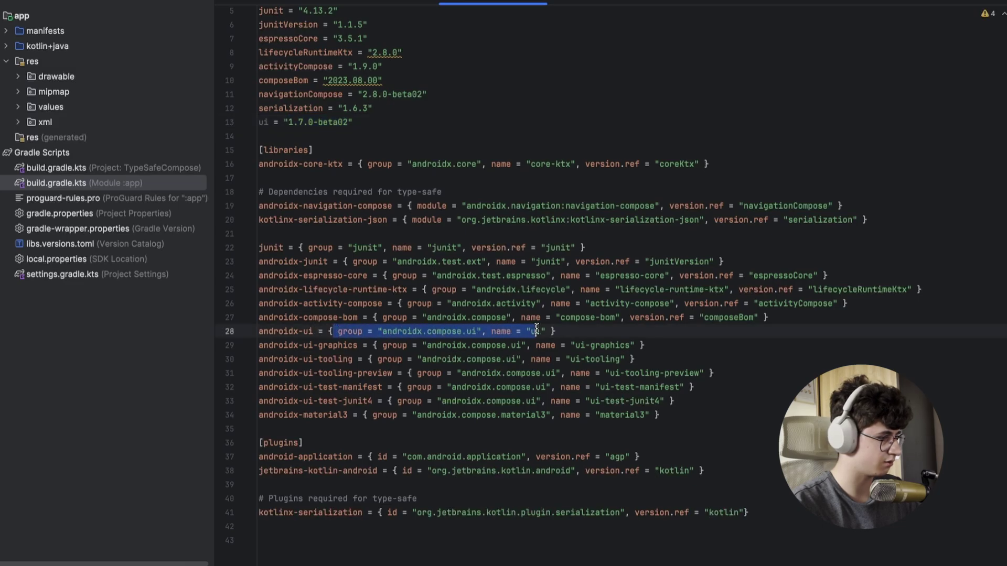
{"action": "triple_click", "coordinate": [574, 330]}
{"action": "left_click", "coordinate": [623, 326]}
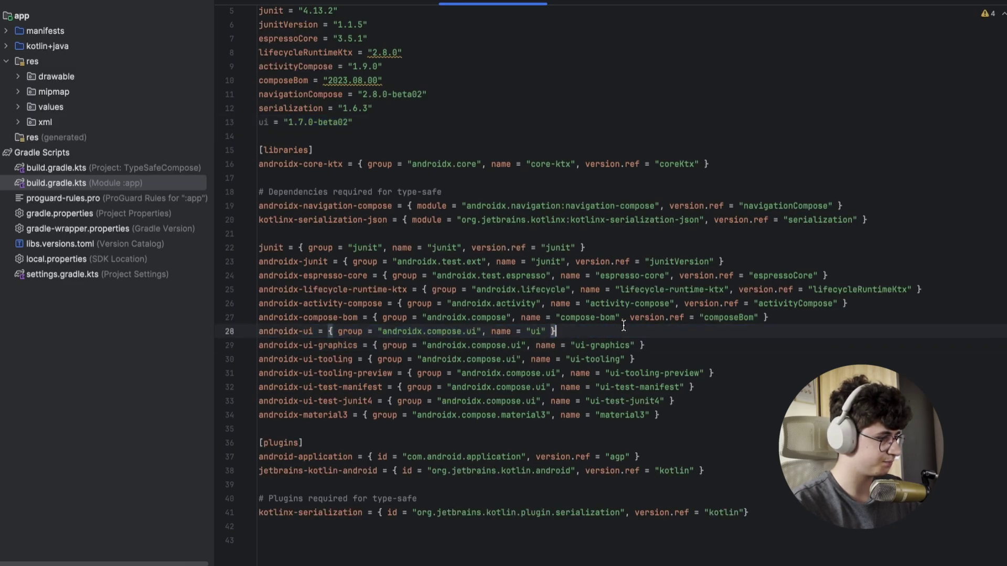
{"action": "left_click", "coordinate": [267, 4]}
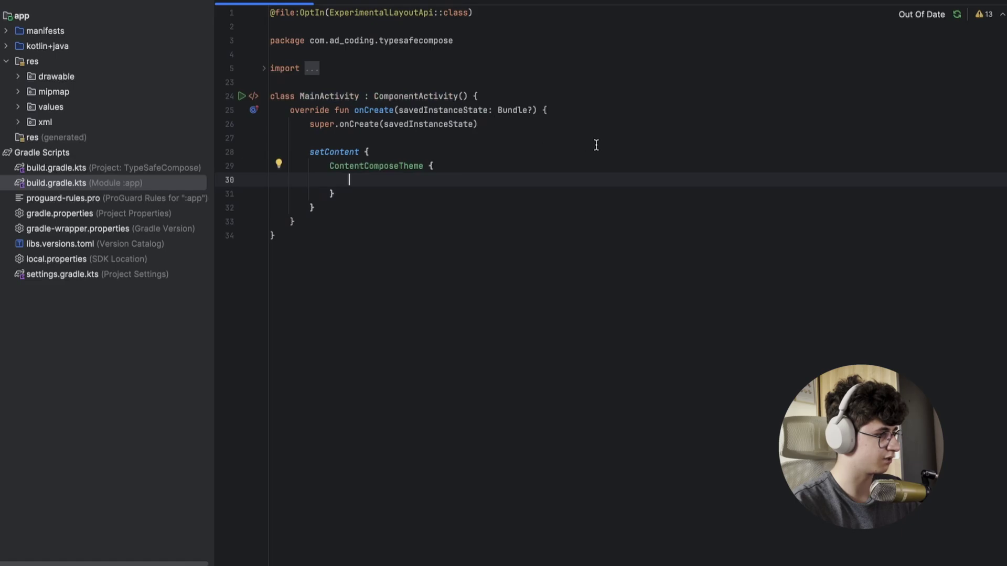
{"action": "type", "text": "comp"}
{"action": "key", "text": "Return"}
{"action": "type", "text": "fun it"}
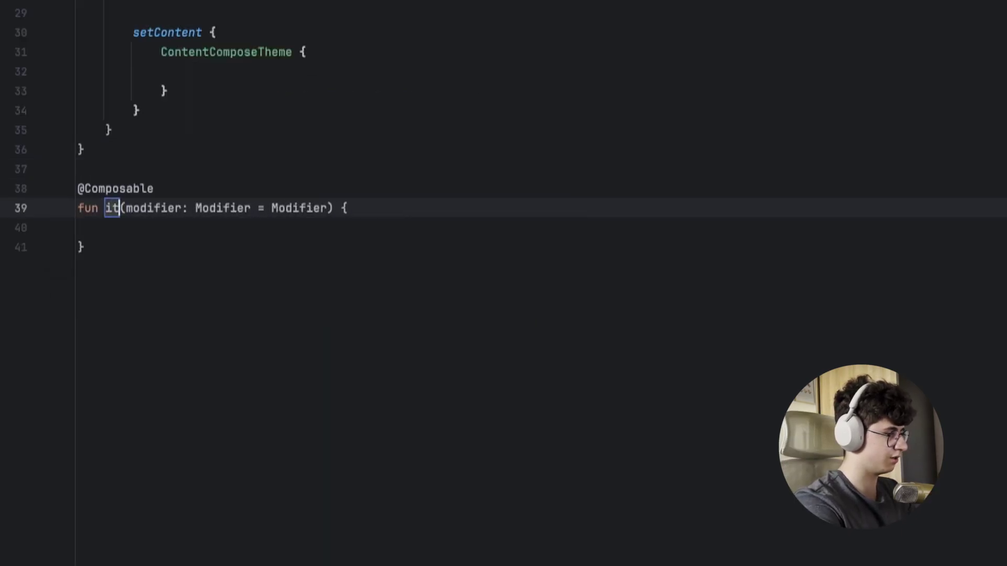
{"action": "key", "text": "BackSpace"}
{"action": "key", "text": "BackSpace"}
{"action": "type", "text": "Item"}
{"action": "key", "text": "Return"}
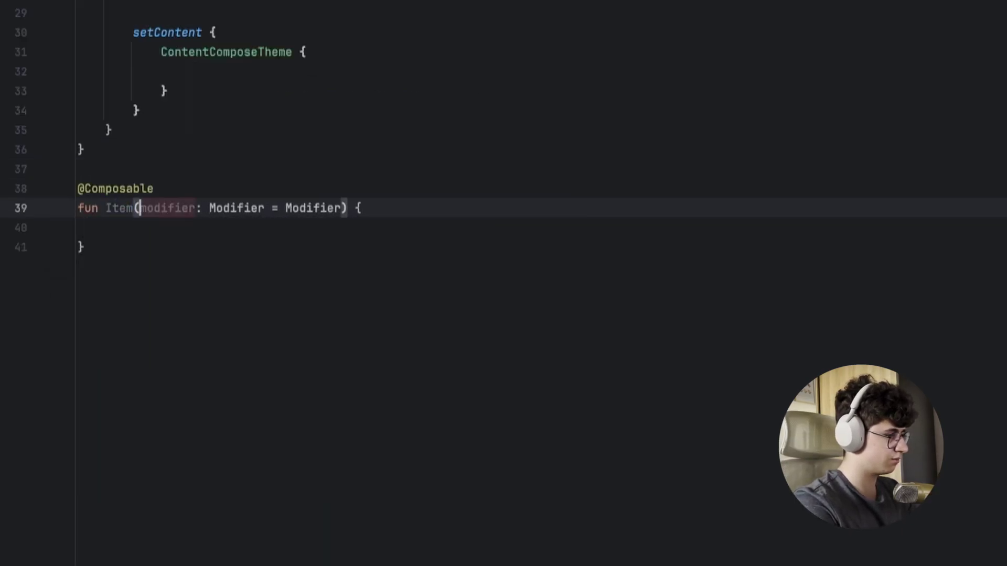
{"action": "key", "text": "Return"}
{"action": "key", "text": "Up"}
{"action": "key", "text": "Right"}
{"action": "key", "text": "Right"}
{"action": "key", "text": "Right"}
{"action": "key", "text": "Return"}
{"action": "key", "text": "End"}
Put modifier and the closing parenthesis on their own lines, leaving a blank line above.
{"action": "key", "text": "Left"}
{"action": "key", "text": "Left"}
{"action": "key", "text": "Left"}
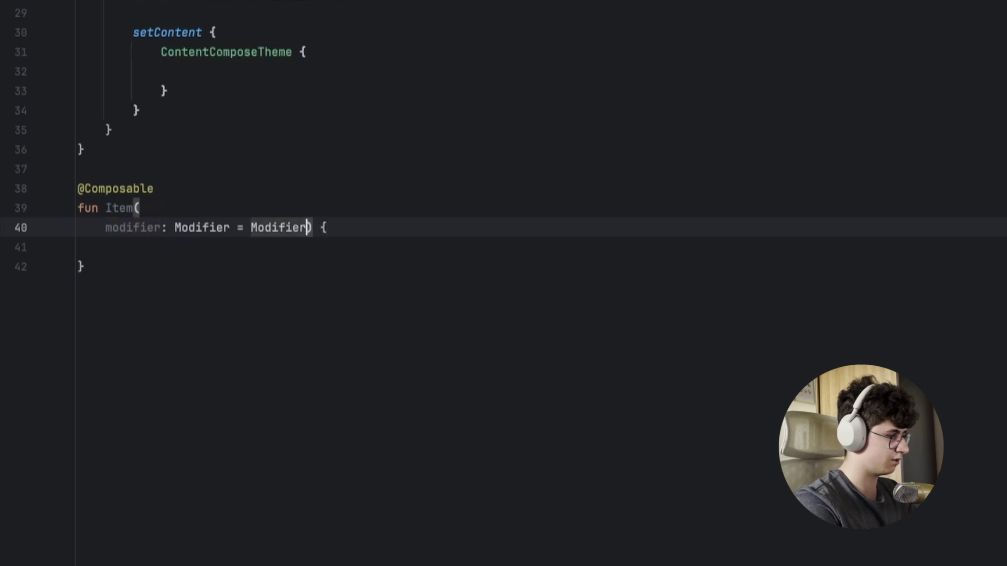
{"action": "key", "text": "Return"}
{"action": "key", "text": "Up"}
{"action": "key", "text": "Return"}
{"action": "key", "text": "Up"}
{"action": "type", "text": "ta"}
Add text: String and color: Color parameters above modifier.
{"action": "key", "text": "BackSpace"}
{"action": "key", "text": "BackSpace"}
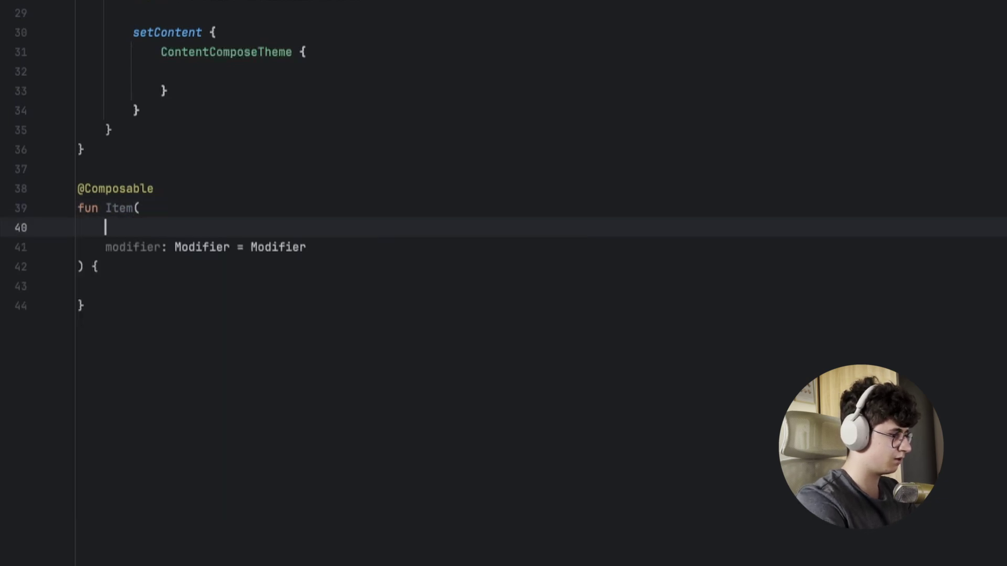
{"action": "type", "text": "text: String,"}
{"action": "key", "text": "Return"}
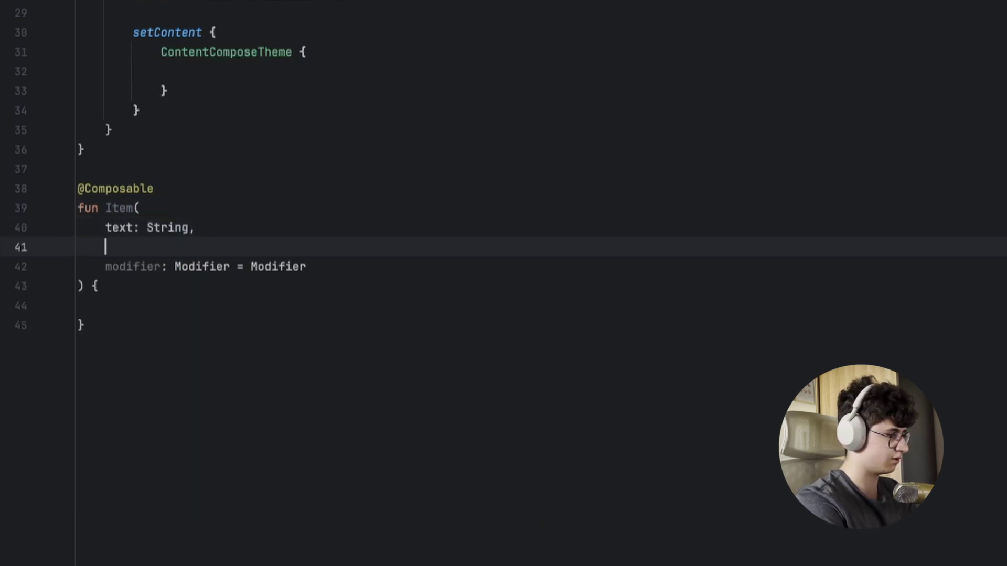
{"action": "type", "text": "coolor"}
{"action": "key", "text": "BackSpace"}
{"action": "key", "text": "BackSpace"}
{"action": "key", "text": "BackSpace"}
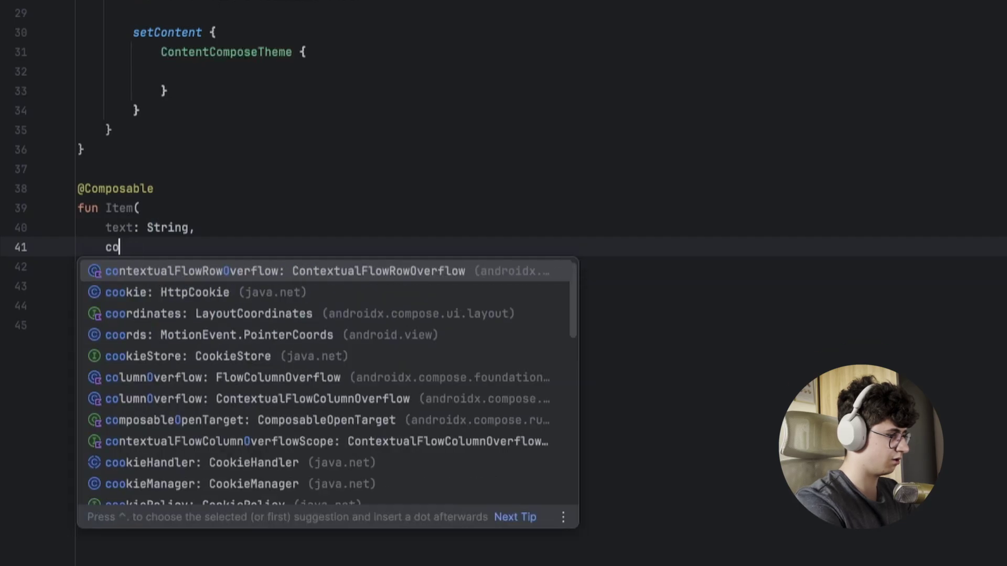
{"action": "type", "text": "lor: St"}
{"action": "key", "text": "BackSpace"}
{"action": "key", "text": "BackSpace"}
{"action": "type", "text": "Co"}
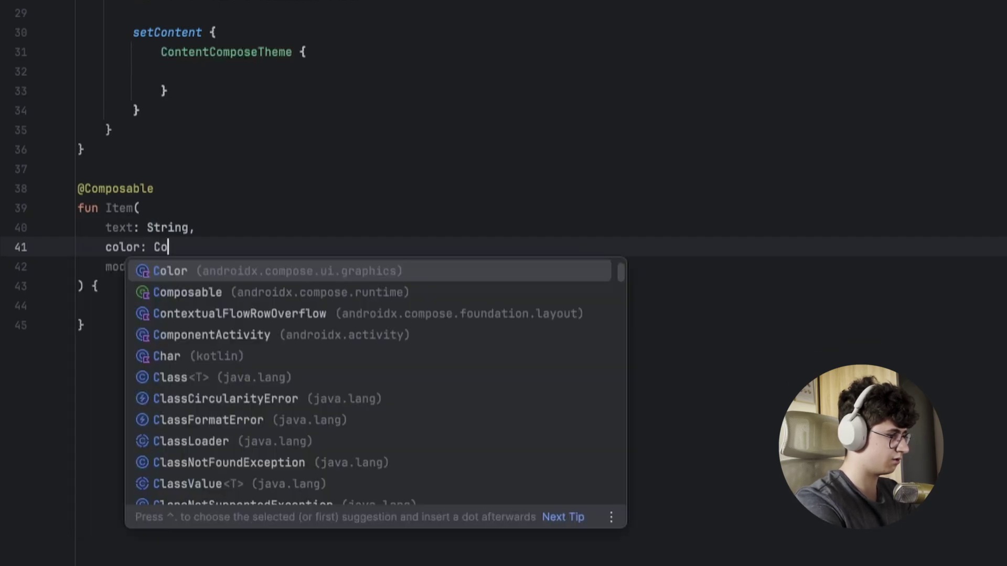
{"action": "key", "text": "Return"}
{"action": "type", "text": ","}
{"action": "key", "text": "Down"}
{"action": "key", "text": "Down"}
{"action": "key", "text": "Down"}
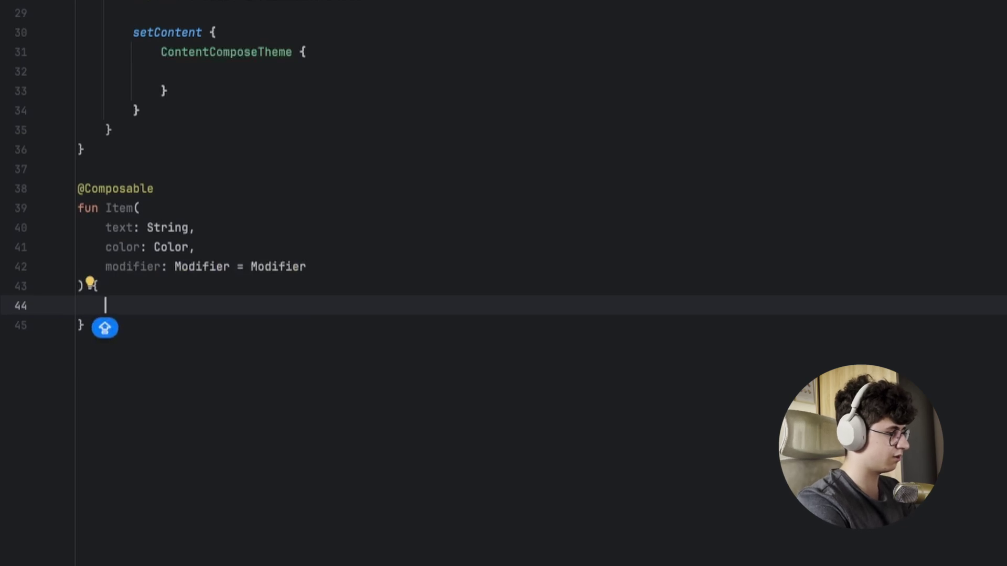
{"action": "type", "text": "Box(modifier = Mod"}
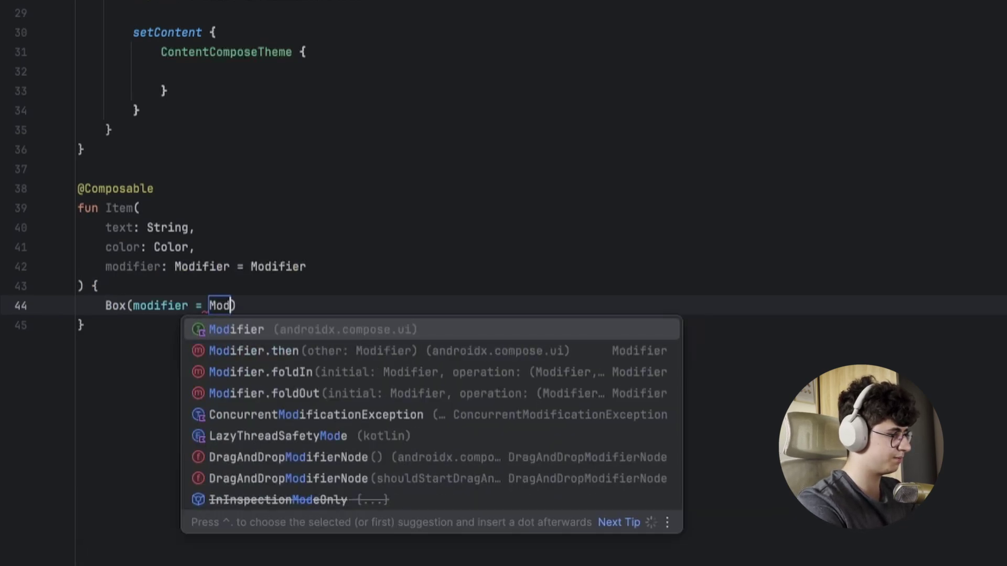
{"action": "type", "text": "ifier.siz"}
Give the Box a 90.dp size modifier and a CircleShape color background.
{"action": "key", "text": "Return"}
{"action": "type", "text": "90.d"}
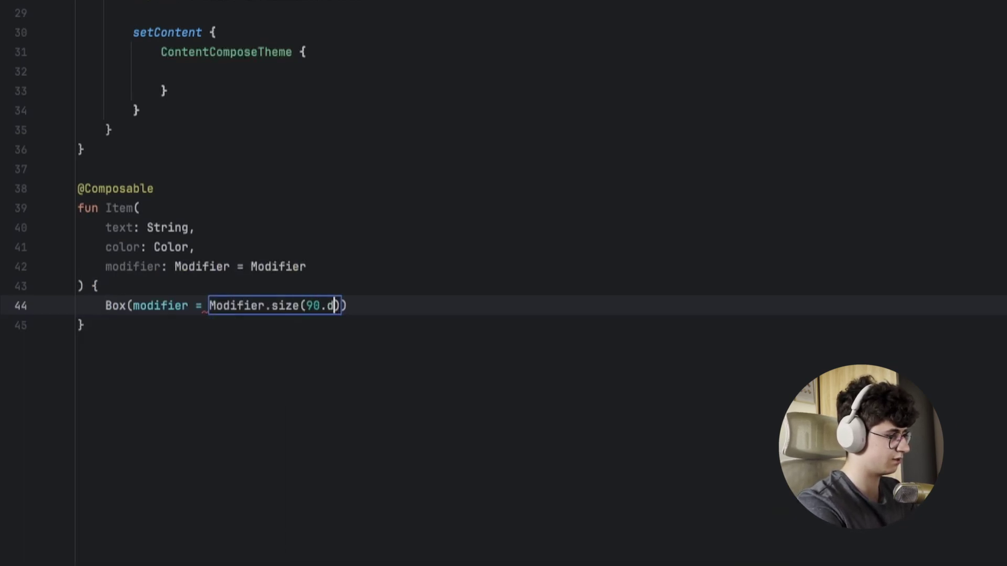
{"action": "type", "text": "p).bac"}
{"action": "key", "text": "Return"}
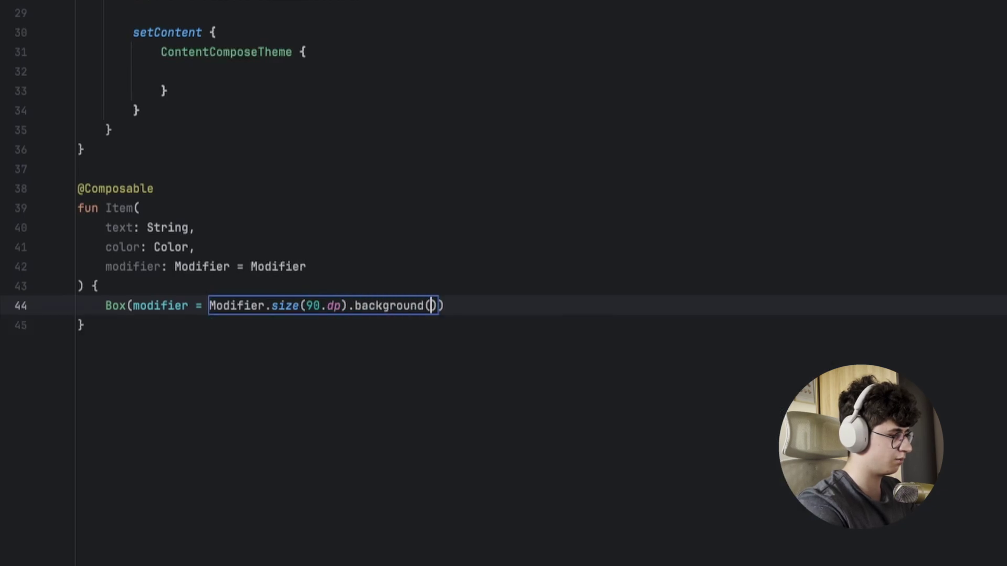
{"action": "type", "text": "color"}
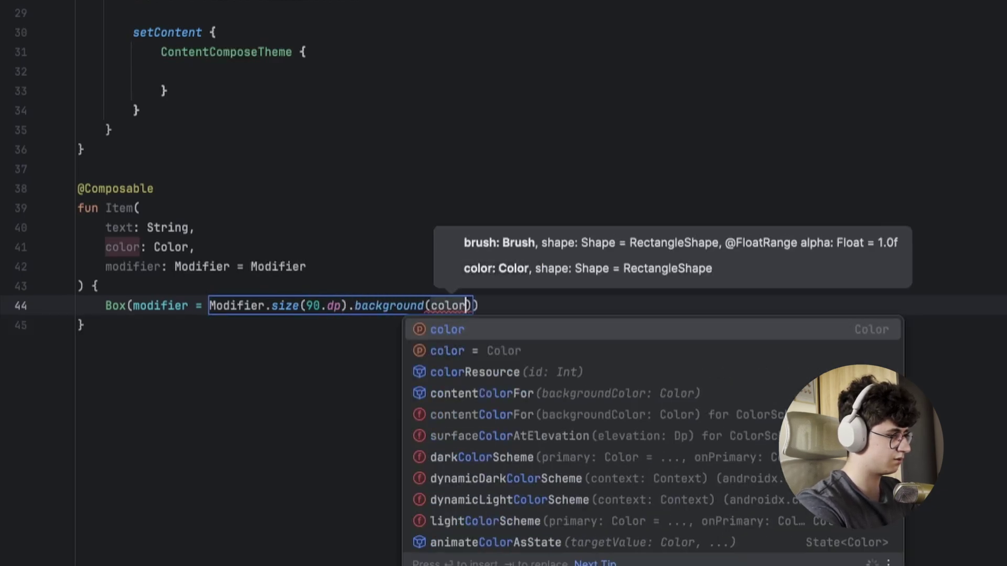
{"action": "type", "text": ", sha"}
{"action": "key", "text": "Return"}
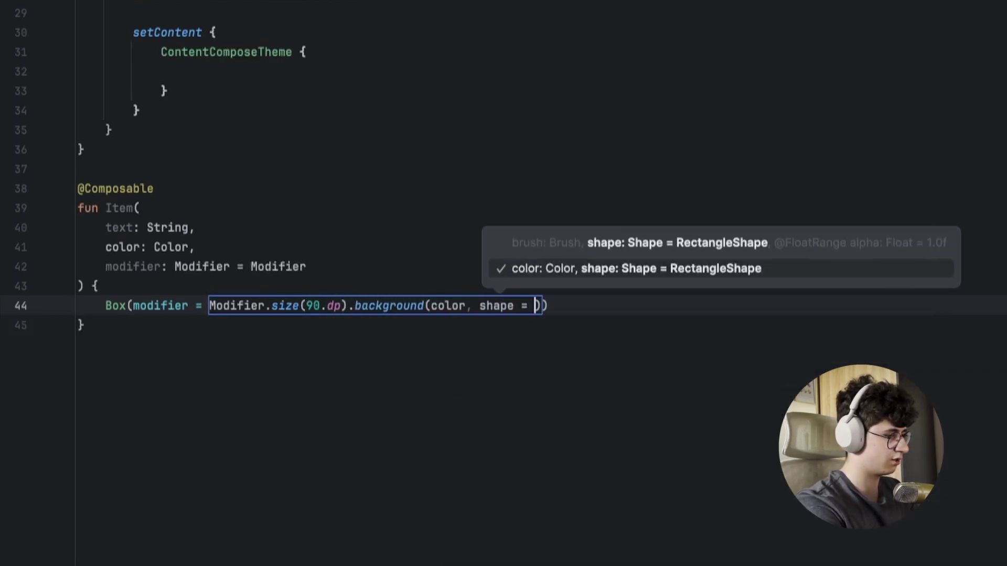
{"action": "type", "text": "Circ"}
{"action": "key", "text": "Return"}
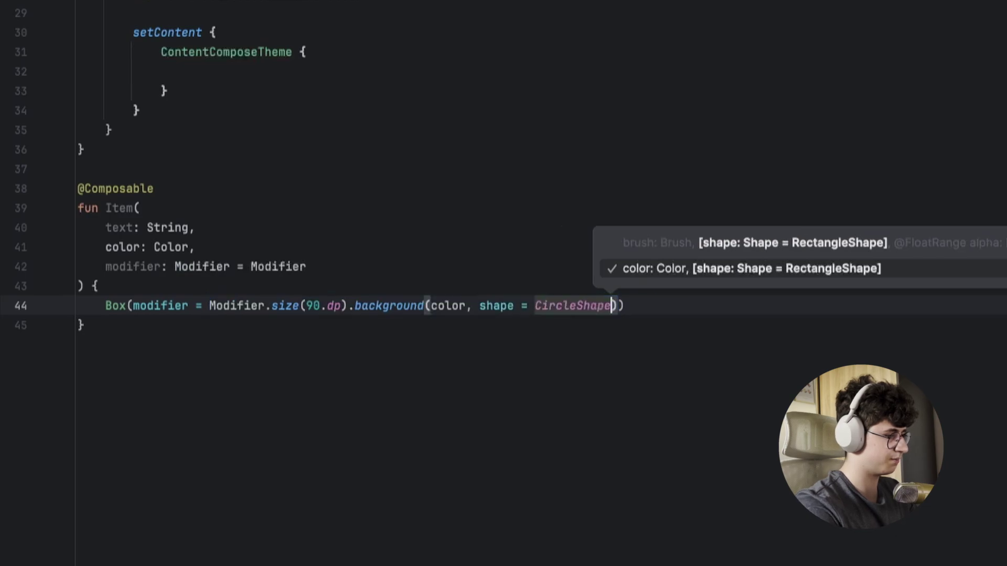
Reformat the Box call so the size and background calls sit on separate lines.
{"action": "left_click", "coordinate": [132, 305]}
{"action": "key", "text": "alt+Return"}
{"action": "key", "text": "Escape"}
{"action": "key", "text": "Return"}
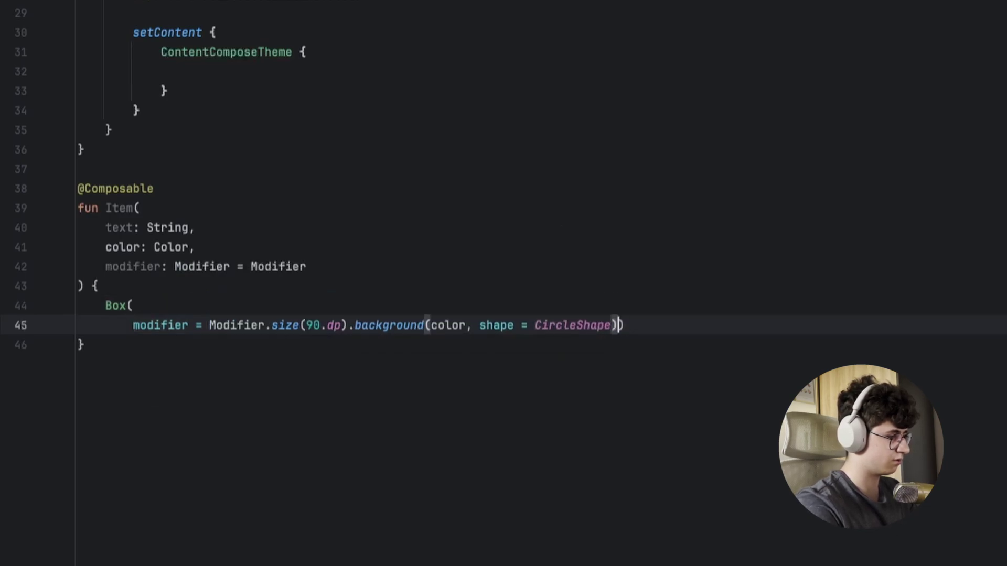
{"action": "key", "text": "End"}
{"action": "key", "text": "Left"}
{"action": "key", "text": "Return"}
{"action": "key", "text": "ctrl+Right"}
{"action": "key", "text": "ctrl+Right"}
{"action": "key", "text": "ctrl+Right"}
{"action": "key", "text": "Return"}
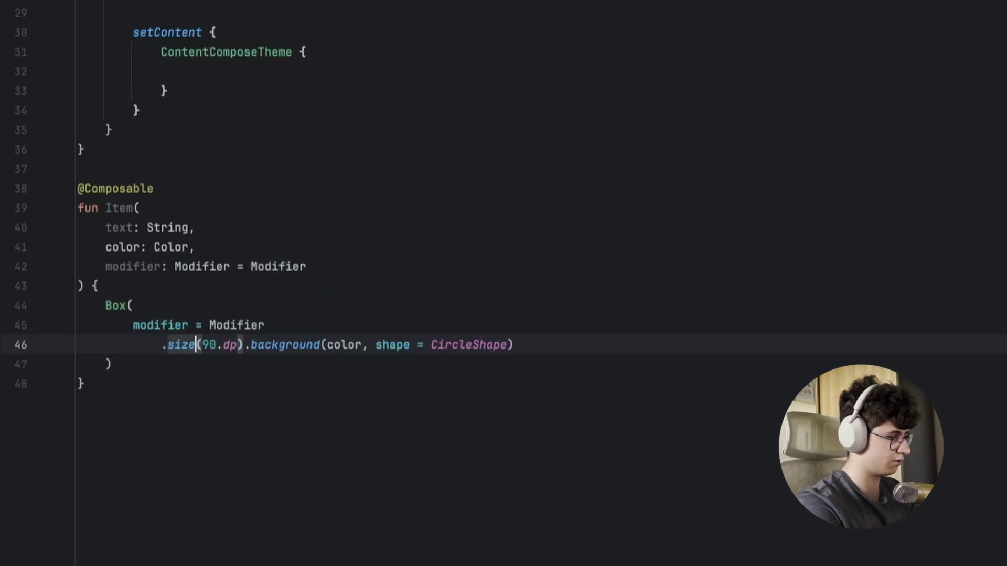
{"action": "key", "text": "ctrl+Right"}
{"action": "key", "text": "Right"}
{"action": "key", "text": "Return"}
{"action": "key", "text": "End"}
{"action": "type", "text": ","}
{"action": "key", "text": "Return"}
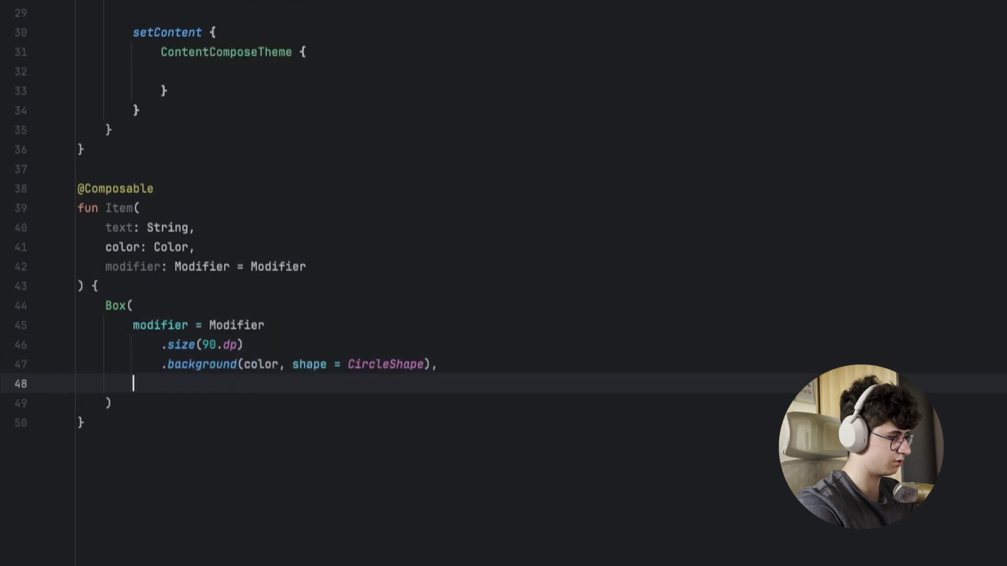
{"action": "type", "text": "con"}
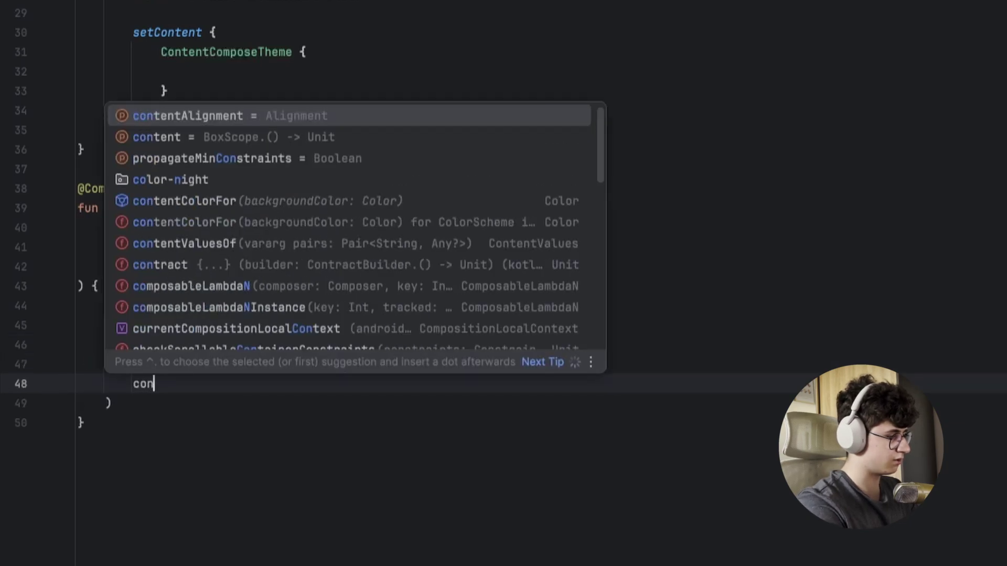
Add contentAlignment = Alignment.Center to the Box and open its content block.
{"action": "key", "text": "Return"}
{"action": "type", "text": "Ce"}
{"action": "key", "text": "Return"}
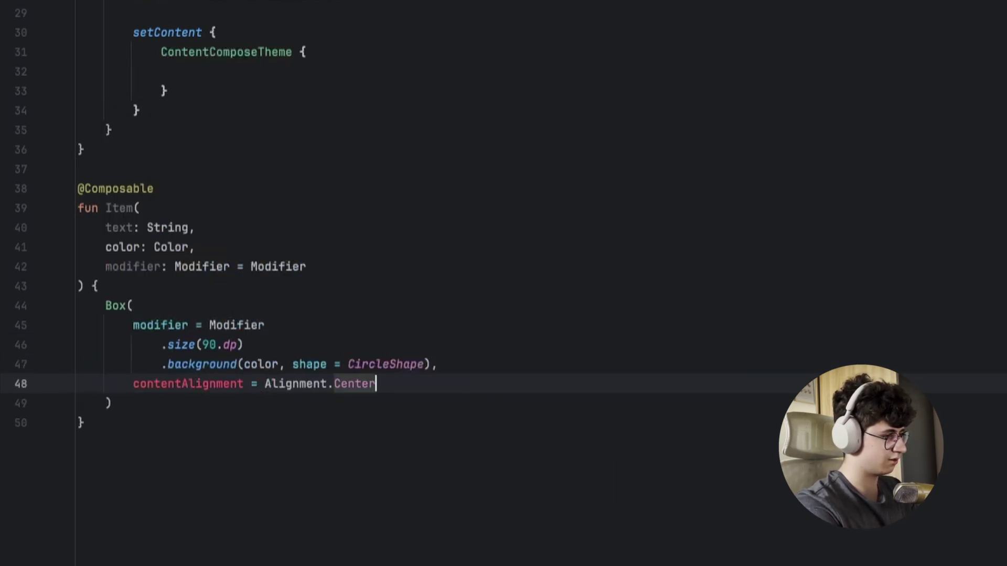
{"action": "key", "text": "Down"}
{"action": "key", "text": "Tab"}
{"action": "key", "text": "Tab"}
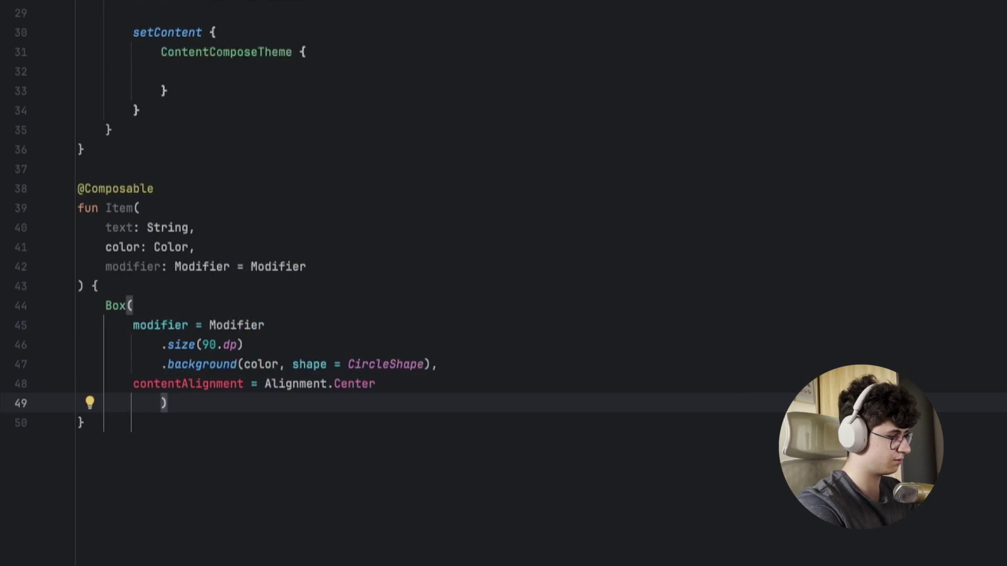
{"action": "type", "text": "{"}
{"action": "key", "text": "Return"}
Add Text(text = text, fontSize = 28.sp) inside the Box.
{"action": "key", "text": "alt+super+l"}
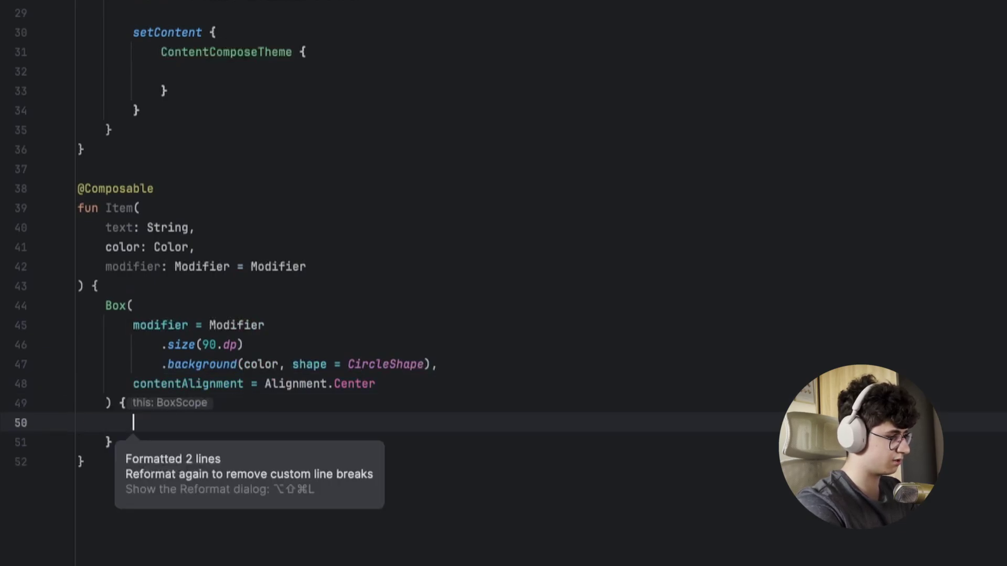
{"action": "type", "text": "Tex"}
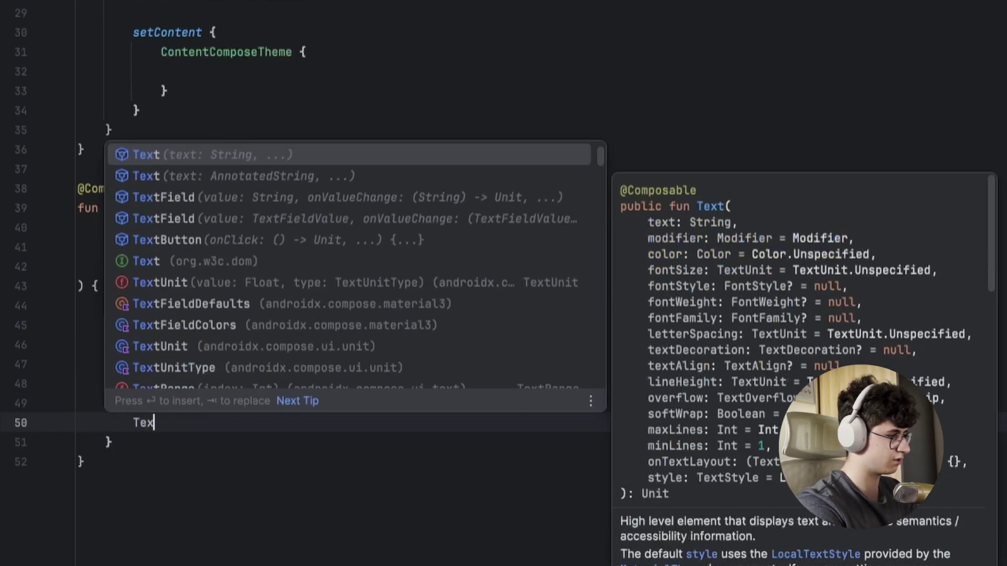
{"action": "key", "text": "Return"}
{"action": "type", "text": "text = text)"}
{"action": "key", "text": "Return"}
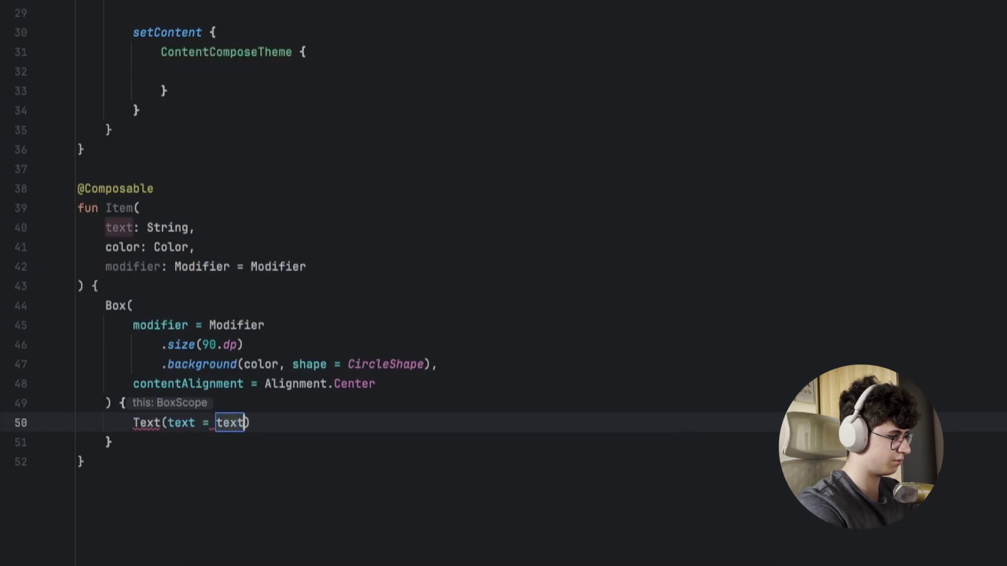
{"action": "type", "text": "."}
{"action": "key", "text": "BackSpace"}
{"action": "type", "text": ", font"}
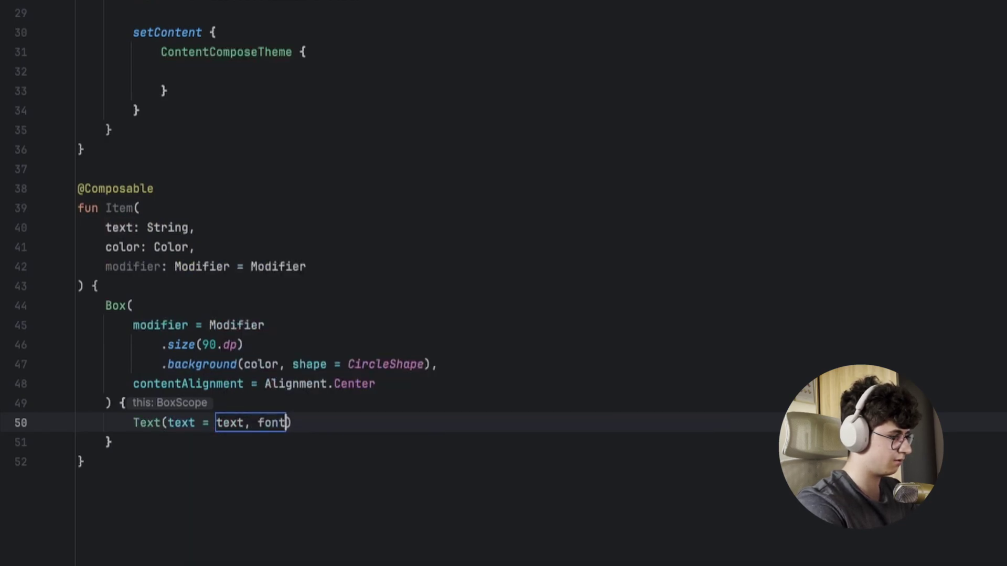
{"action": "key", "text": "Return"}
{"action": "type", "text": "8.sp"}
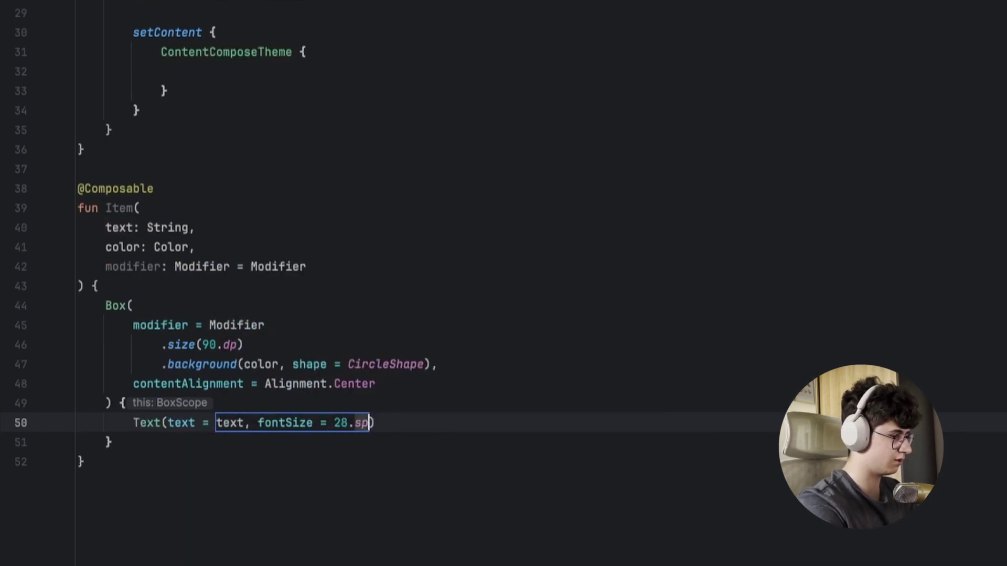
{"action": "key", "text": "Escape"}
Put the Text call's arguments on separate lines.
{"action": "key", "text": "Home"}
{"action": "key", "text": "ctrl+Right"}
{"action": "key", "text": "alt+Return"}
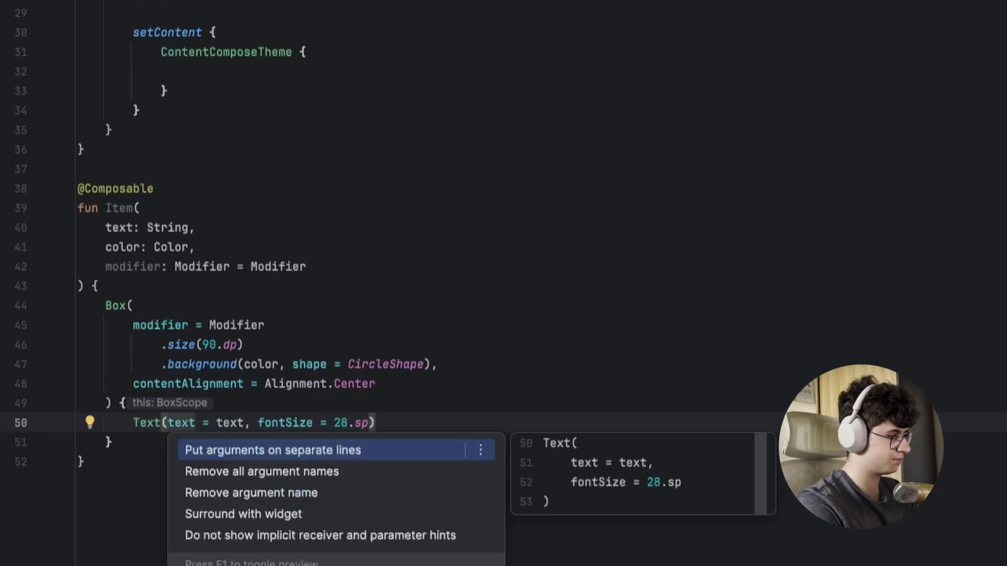
{"action": "key", "text": "Return"}
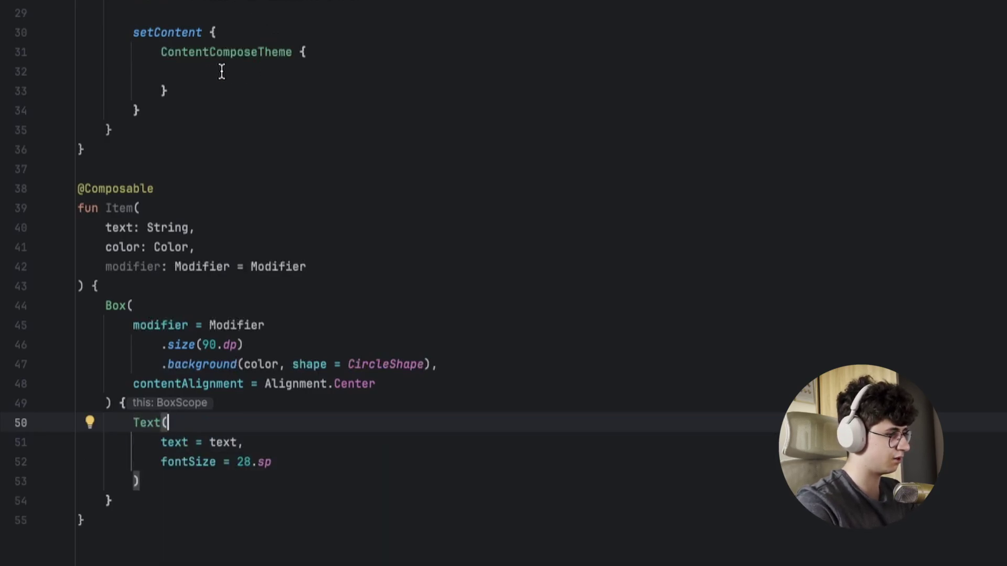
Write val items = remember { (0..10).toList() } in ContentComposeTheme, then add a blank line.
{"action": "left_click", "coordinate": [221, 71]}
{"action": "type", "text": "val "}
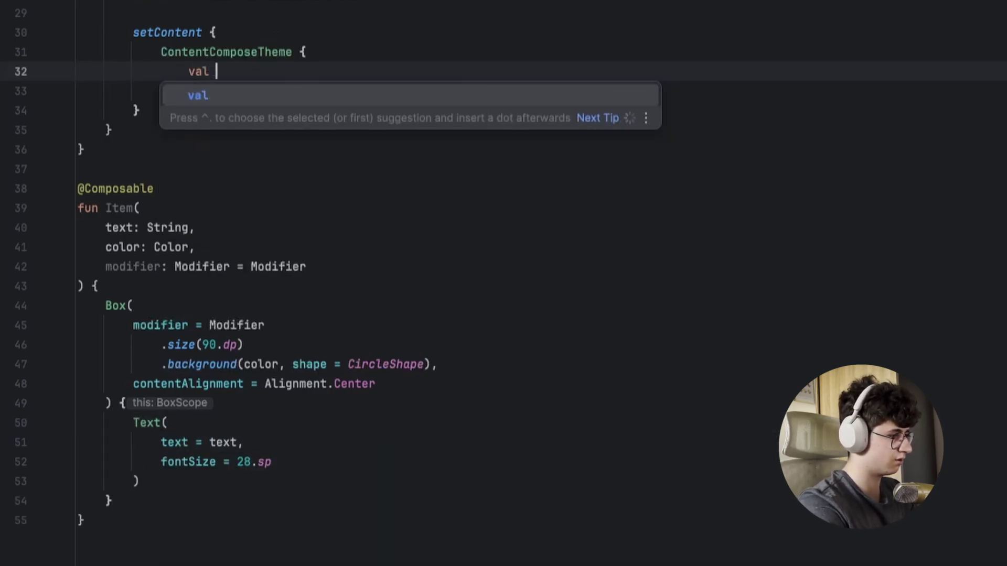
{"action": "type", "text": "items = rememb"}
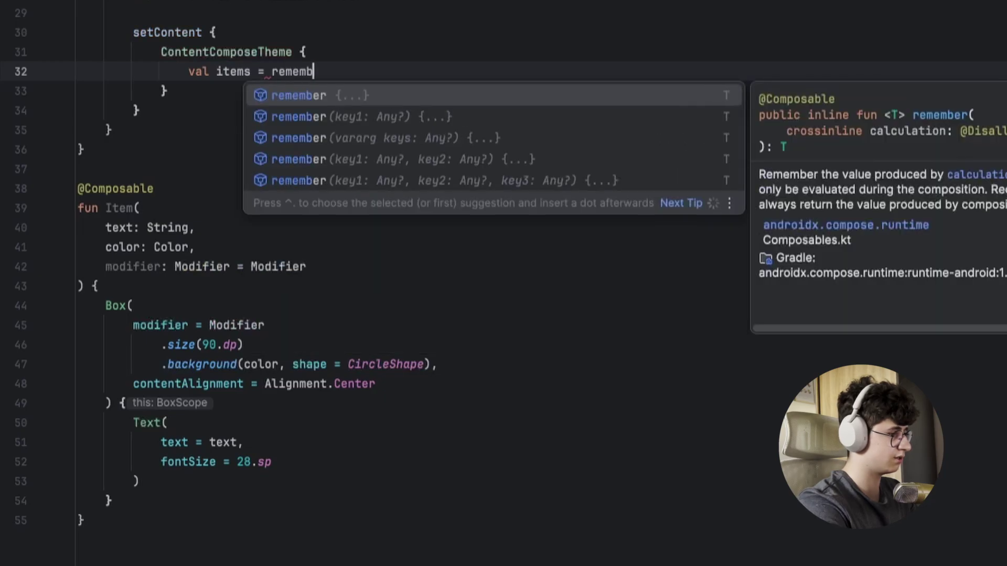
{"action": "key", "text": "Return"}
{"action": "type", "text": "(0.1"}
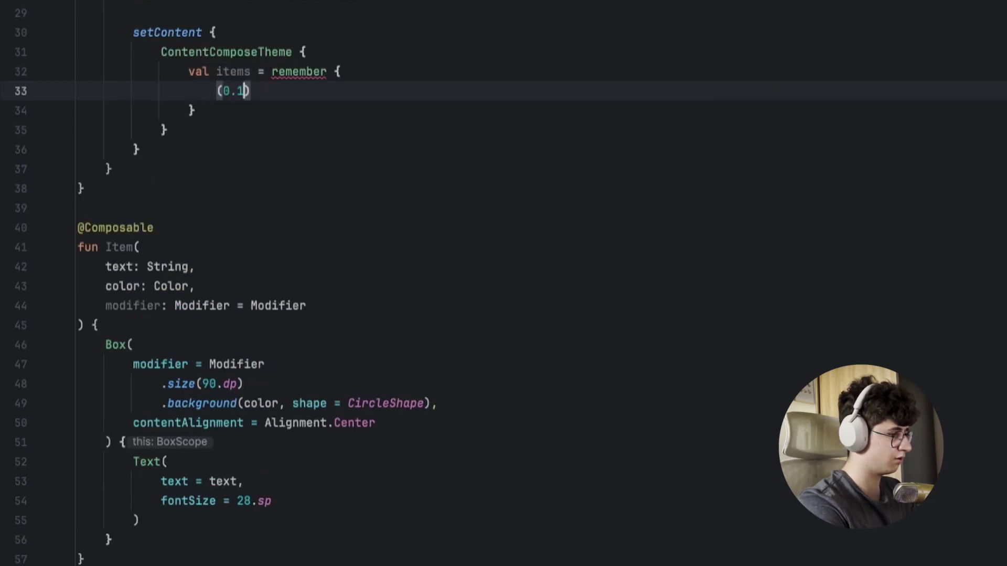
{"action": "key", "text": "BackSpace"}
{"action": "key", "text": "BackSpace"}
{"action": "type", "text": ".10"}
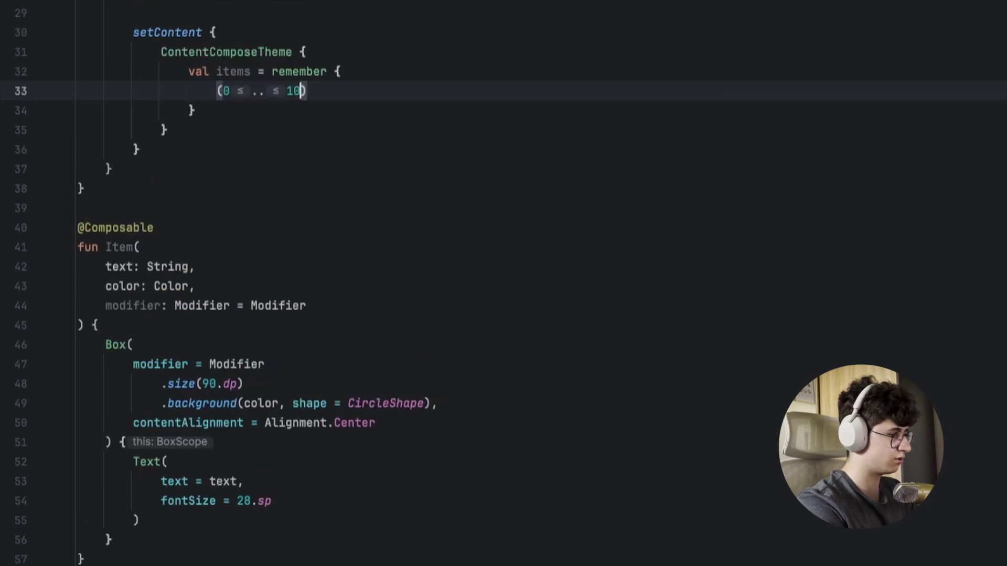
{"action": "type", "text": ").toL"}
{"action": "key", "text": "Return"}
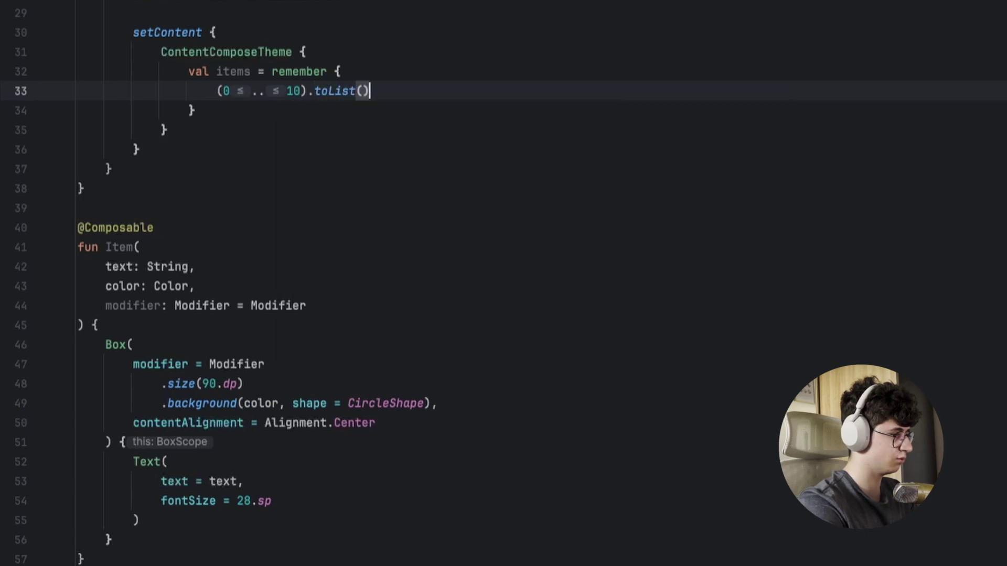
{"action": "key", "text": "Down"}
{"action": "key", "text": "Return"}
{"action": "key", "text": "Return"}
{"action": "type", "text": "val overflow"}
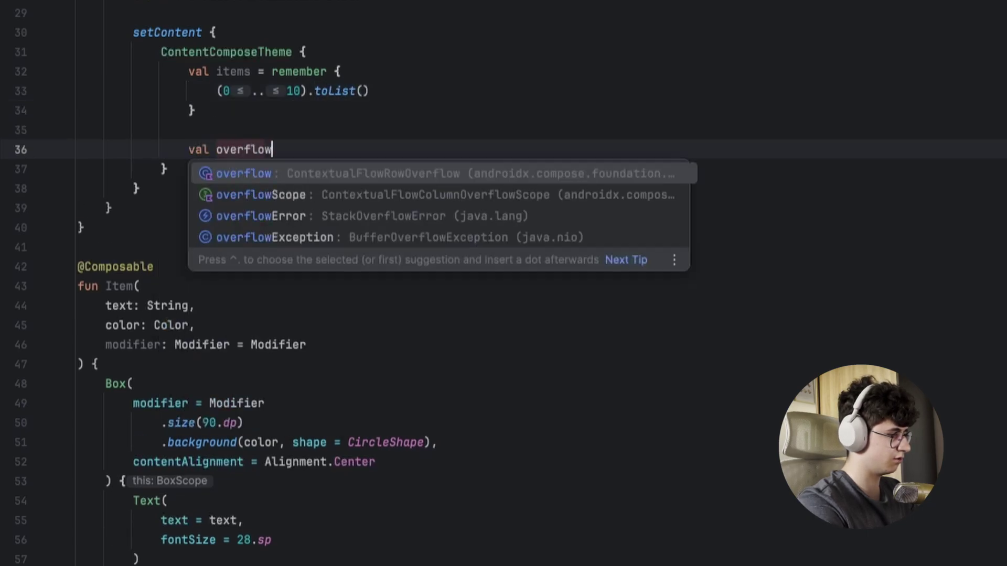
{"action": "type", "text": " = Con"}
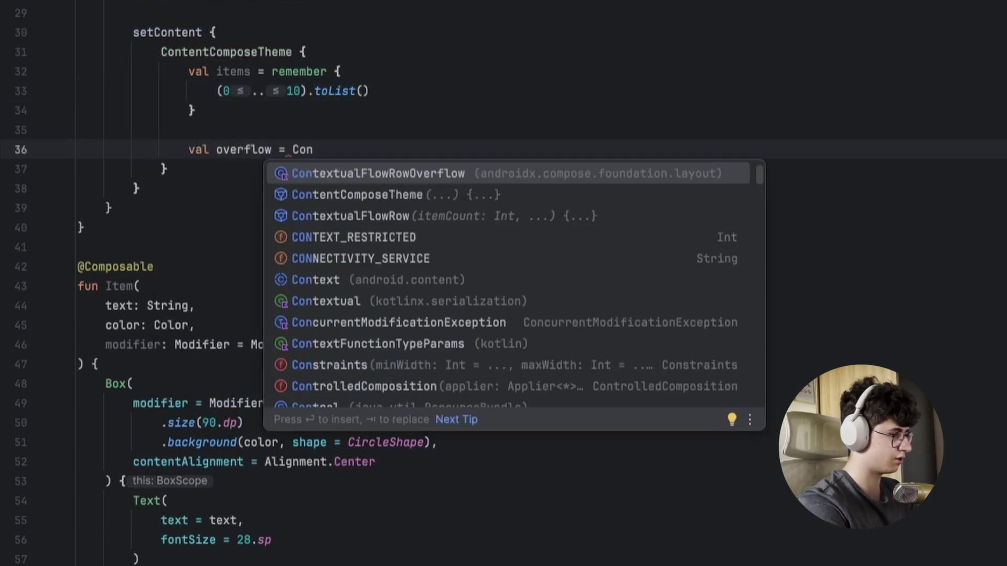
Define overflow as a ContextualFlowRowOverflow.expandIndicator block containing an Item call.
{"action": "key", "text": "Return"}
{"action": "type", "text": "."}
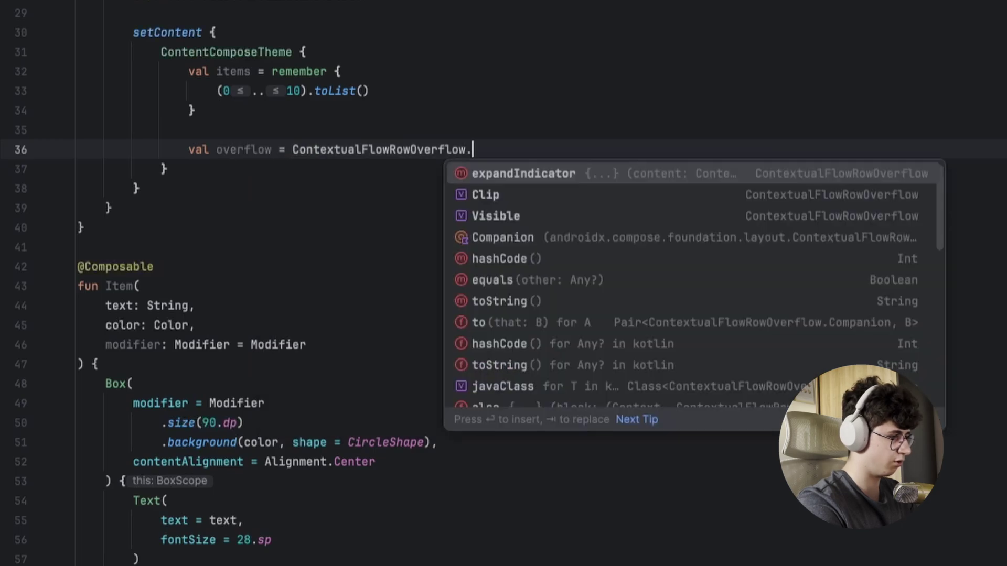
{"action": "key", "text": "Return"}
{"action": "key", "text": "Return"}
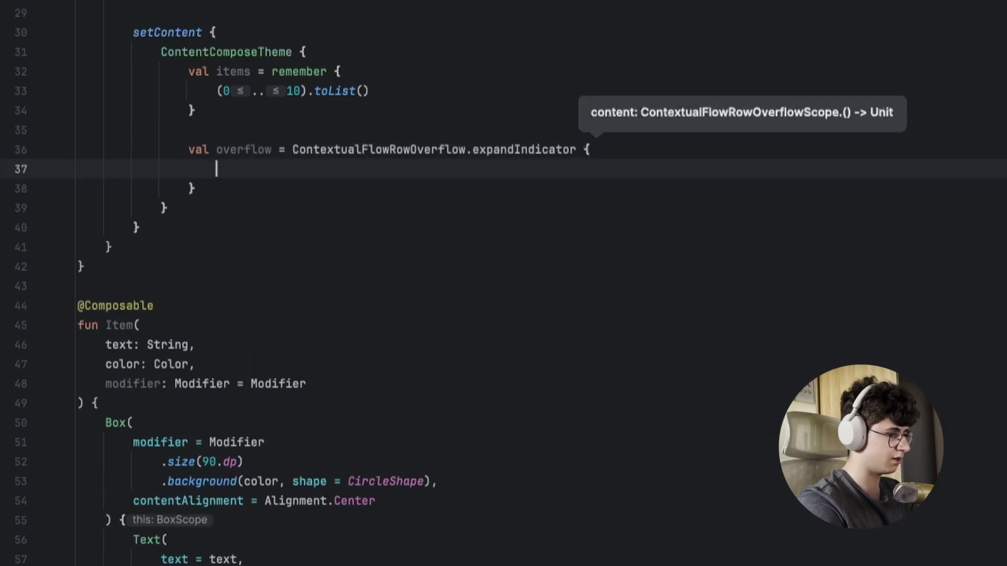
{"action": "type", "text": "I"}
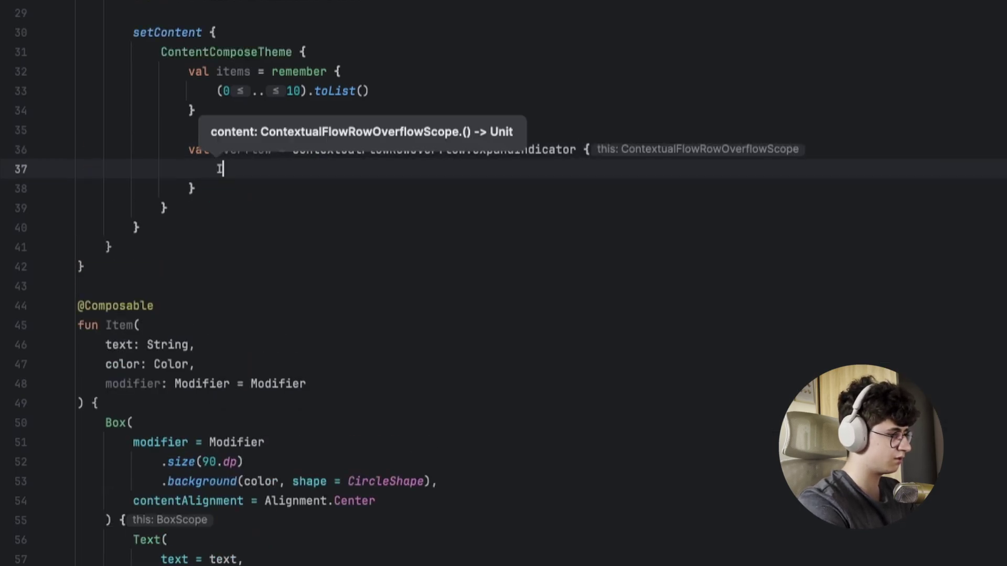
{"action": "type", "text": "tem"}
{"action": "key", "text": "Return"}
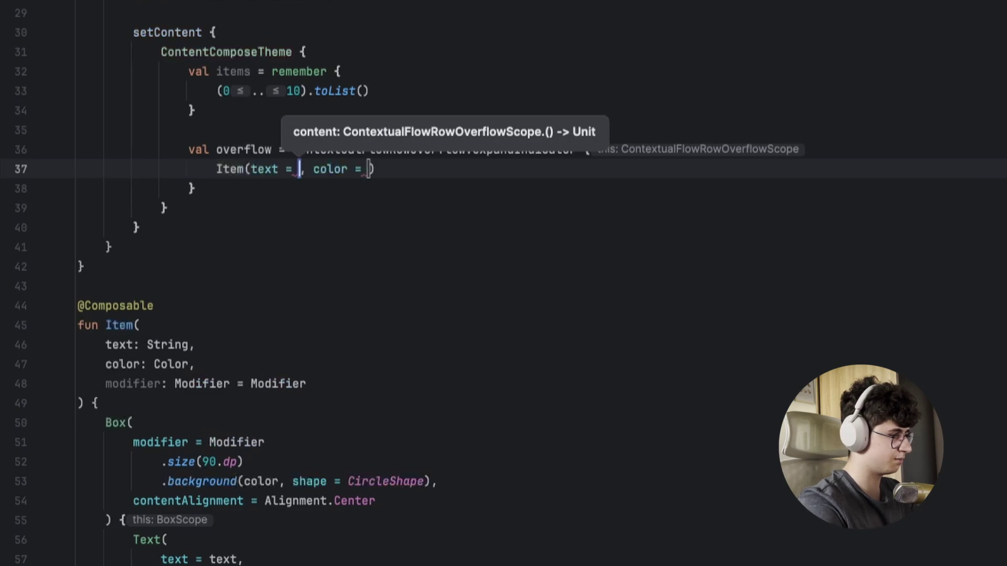
Split the indicator Item's arguments onto separate lines.
{"action": "key", "text": "Left"}
{"action": "key", "text": "Left"}
{"action": "key", "text": "Left"}
{"action": "key", "text": "Return"}
{"action": "key", "text": "Right"}
{"action": "key", "text": "Right"}
{"action": "key", "text": "Right"}
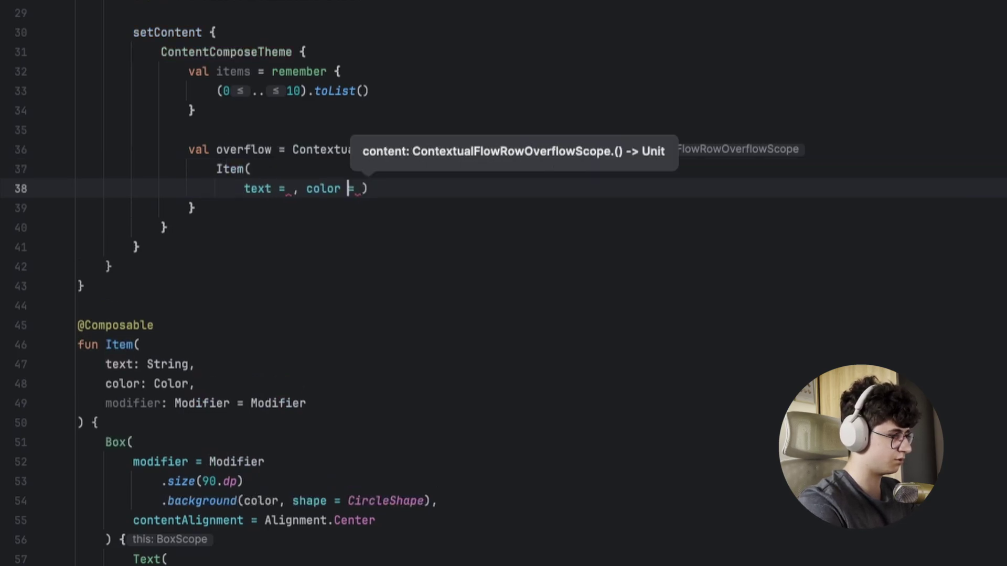
{"action": "key", "text": "Return"}
{"action": "key", "text": "Right"}
{"action": "key", "text": "Right"}
{"action": "key", "text": "Right"}
{"action": "key", "text": "Return"}
Set the indicator Item's color to Color.Gray.
{"action": "key", "text": "Up"}
{"action": "key", "text": "End"}
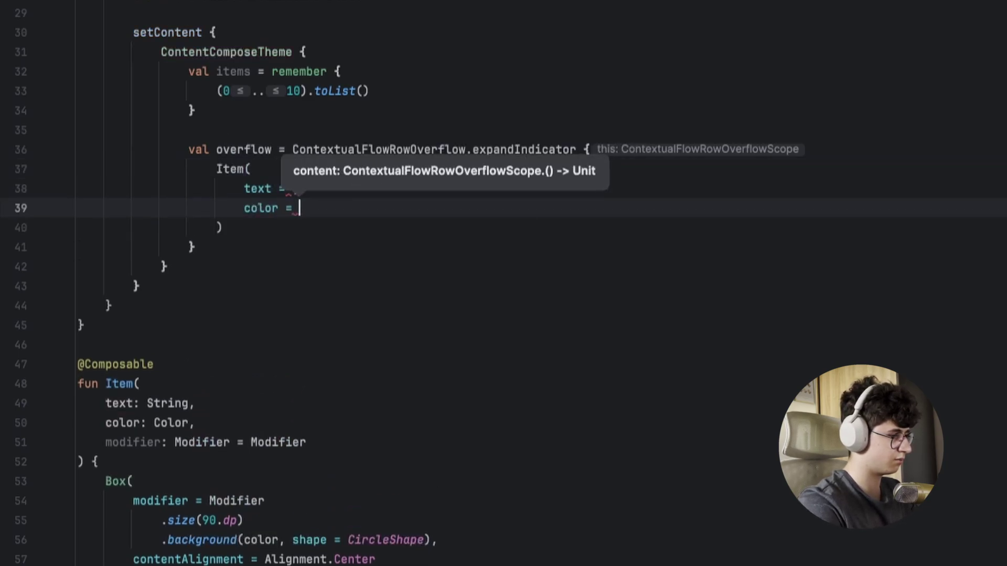
{"action": "type", "text": "Colo"}
{"action": "key", "text": "BackSpace"}
{"action": "key", "text": "BackSpace"}
{"action": "key", "text": "BackSpace"}
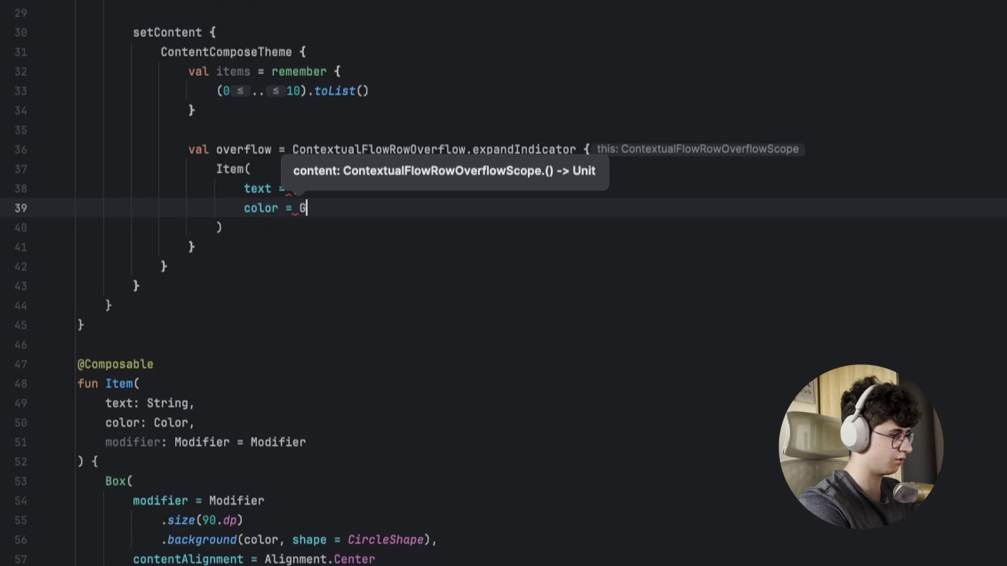
{"action": "type", "text": "Gray"}
{"action": "key", "text": "Return"}
Set the indicator text to "+${items.size - this.shownItemCount}".
{"action": "key", "text": "Up"}
{"action": "key", "text": "Left"}
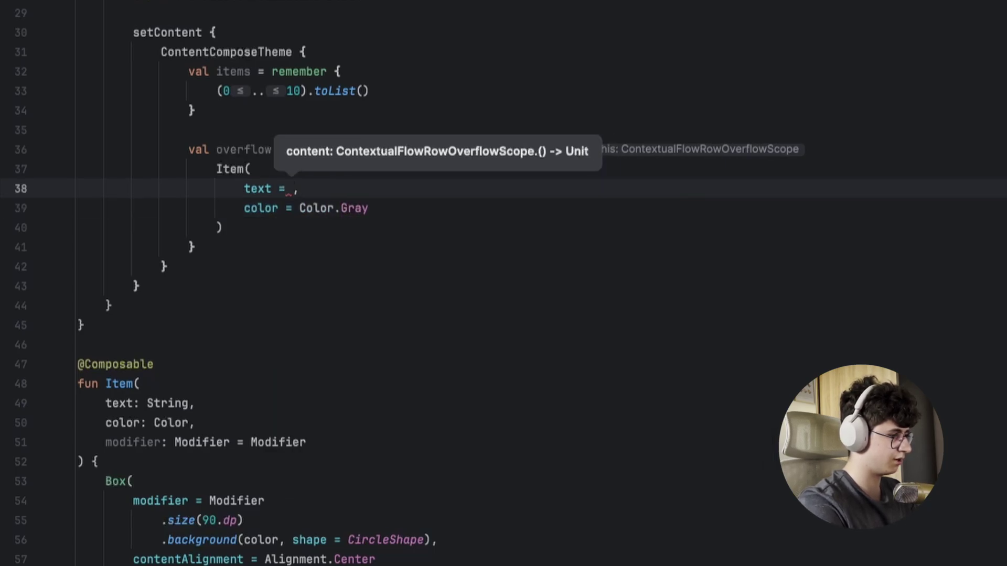
{"action": "type", "text": "${"}
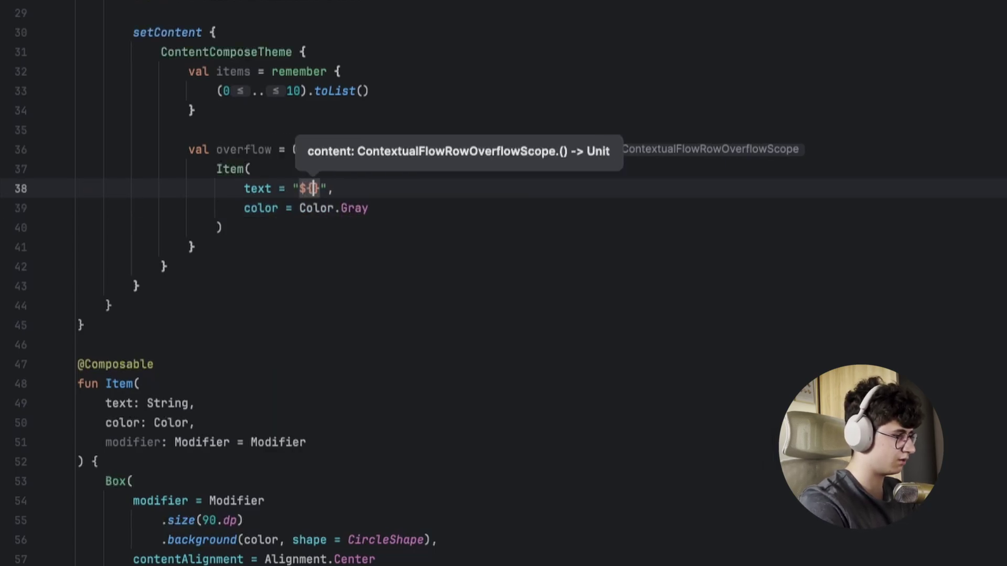
{"action": "type", "text": "items.s"}
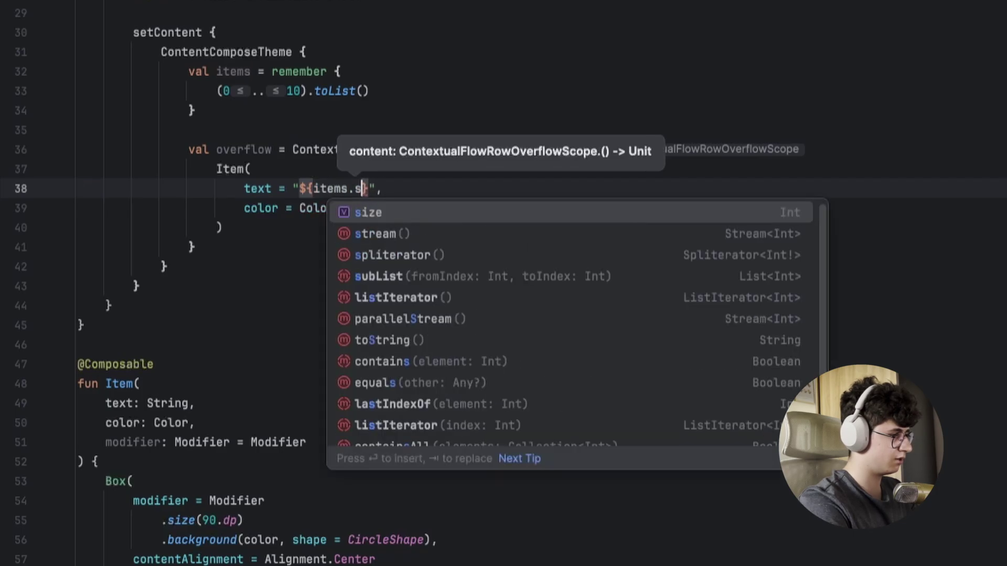
{"action": "type", "text": "ize - this."}
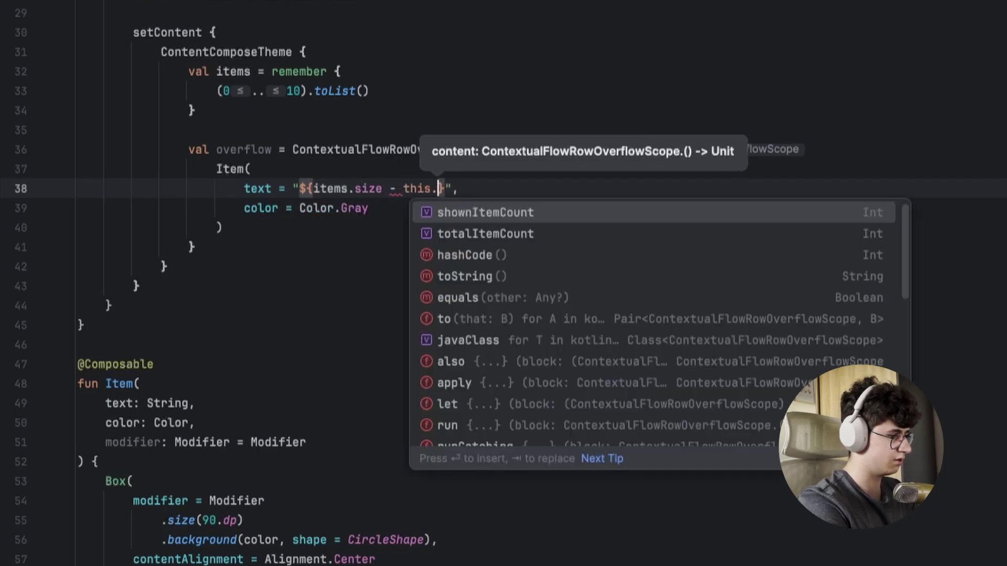
{"action": "key", "text": "Return"}
{"action": "key", "text": "Down"}
{"action": "key", "text": "End"}
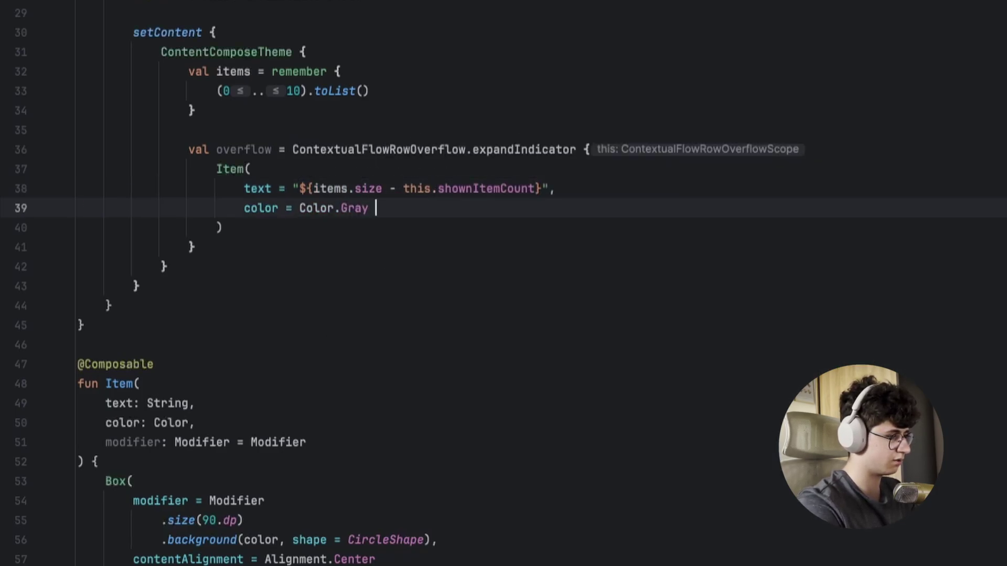
{"action": "key", "text": "Up"}
{"action": "key", "text": "Home"}
{"action": "key", "text": "alt+Right"}
{"action": "key", "text": "alt+Right"}
{"action": "key", "text": "alt+Right"}
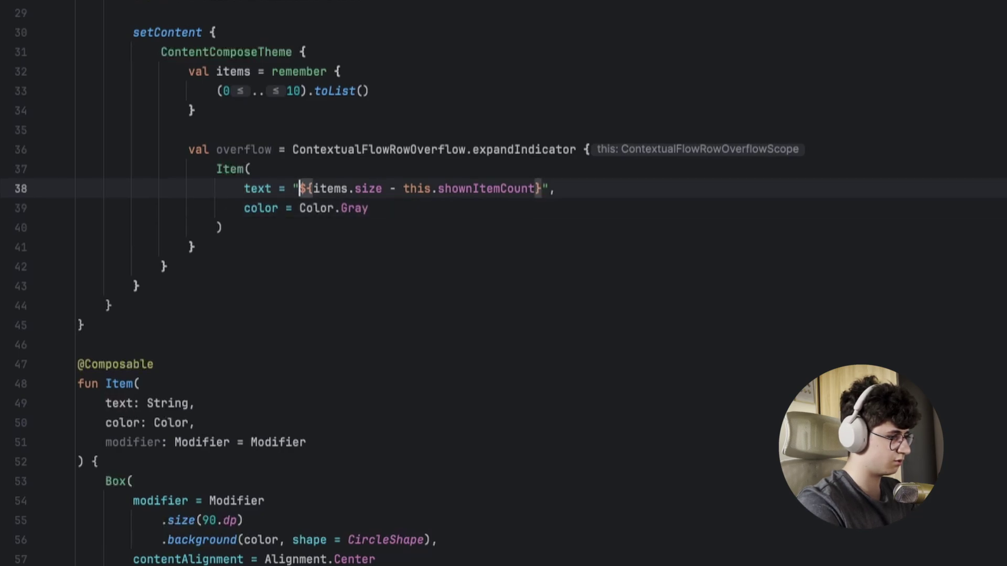
{"action": "type", "text": "+"}
{"action": "key", "text": "Down"}
{"action": "key", "text": "Down"}
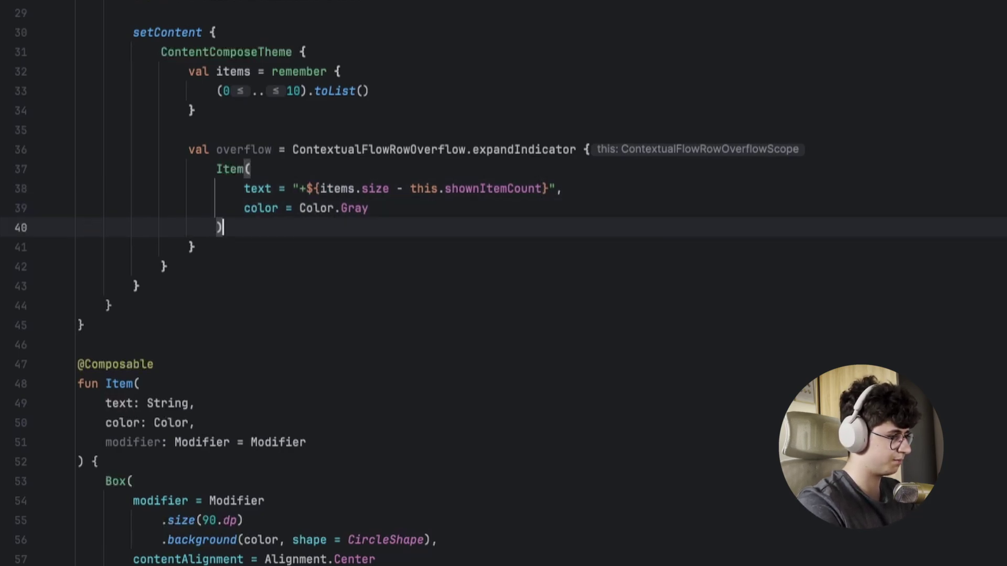
{"action": "key", "text": "Up"}
{"action": "key", "text": "Up"}
{"action": "key", "text": "Left"}
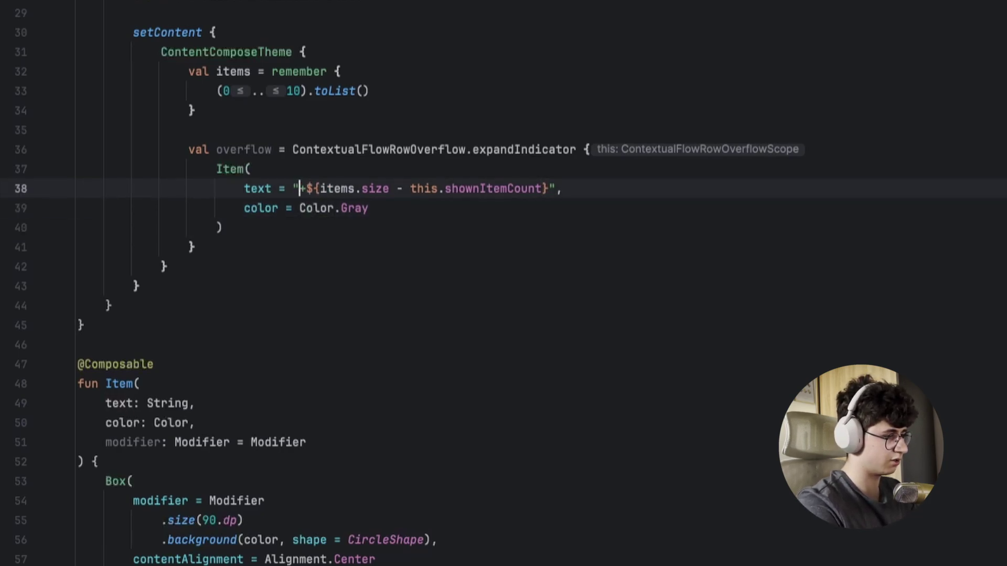
Add two blank lines after the overflow block.
{"action": "key", "text": "Down"}
{"action": "key", "text": "Down"}
{"action": "key", "text": "Down"}
{"action": "key", "text": "Return"}
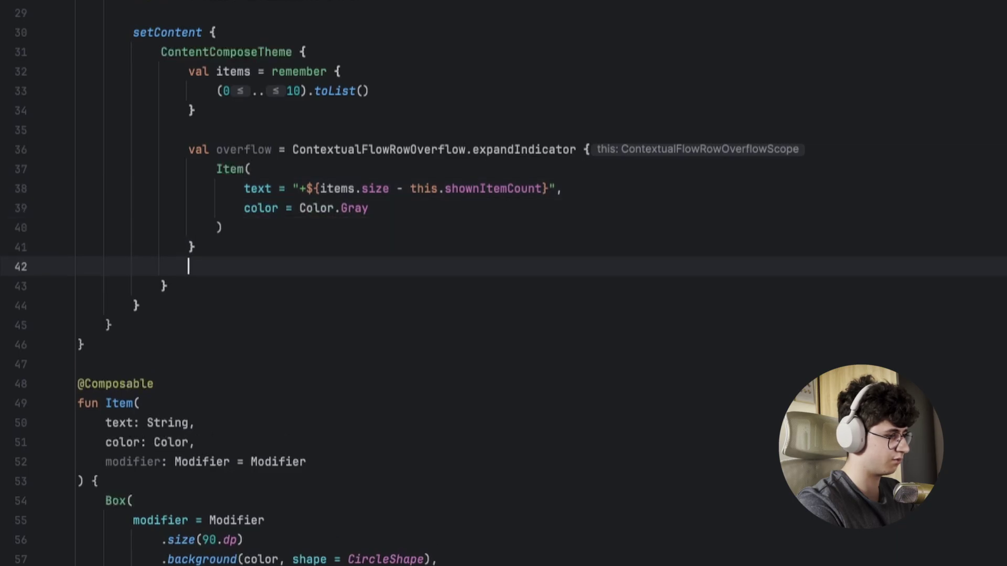
{"action": "key", "text": "Return"}
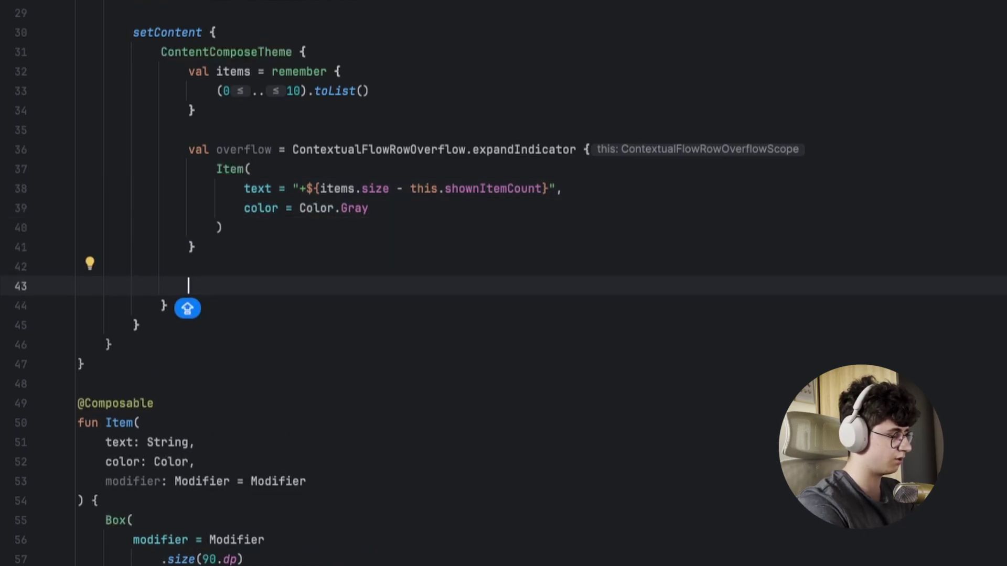
{"action": "type", "text": "ContextualFlowRow(itemCount = ) {"}
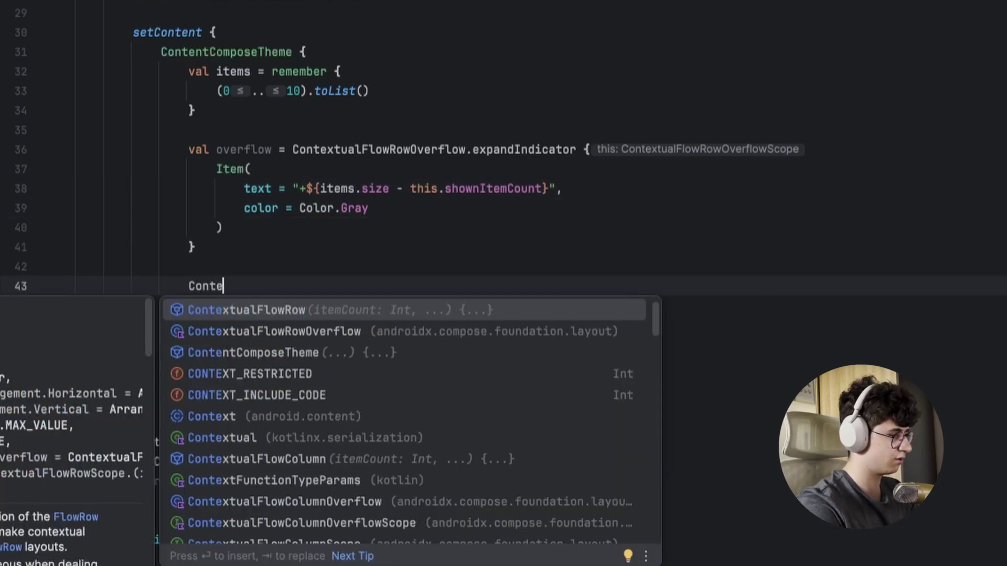
Add ContextualFlowRow with itemCount = items.size, arguments on separate lines.
{"action": "key", "text": "Return"}
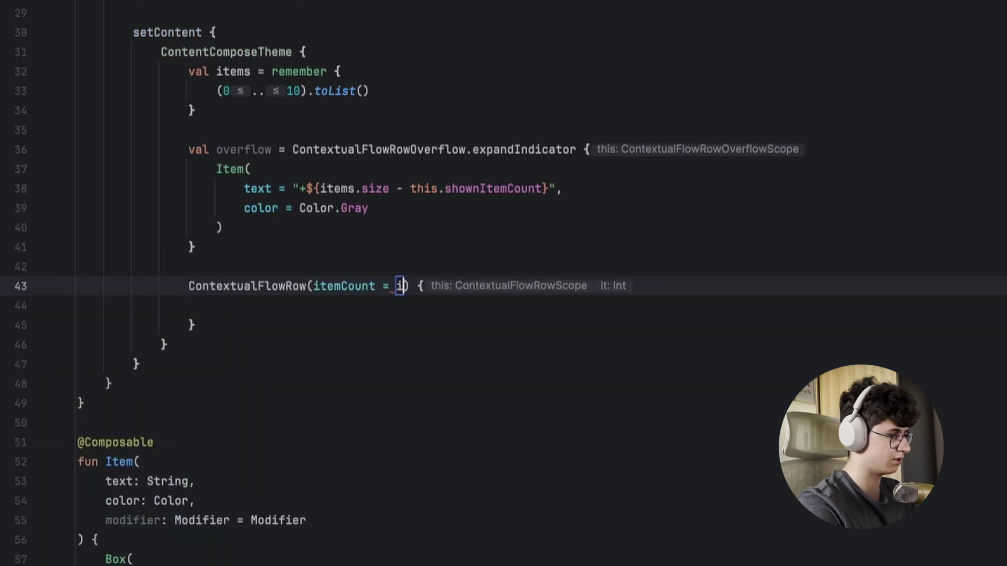
{"action": "type", "text": "items."}
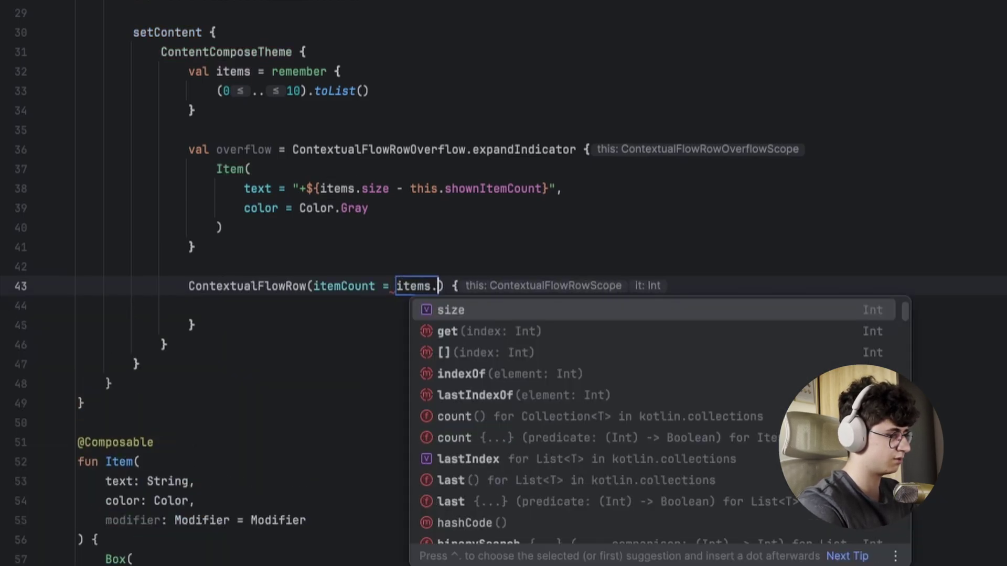
{"action": "key", "text": "Return"}
{"action": "key", "text": "Home"}
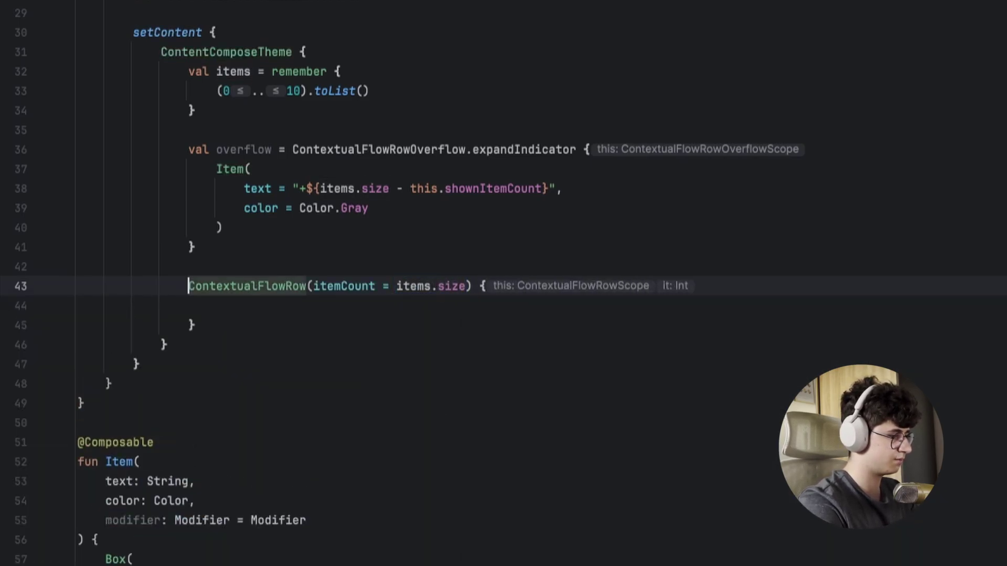
{"action": "key", "text": "ctrl+Right"}
{"action": "key", "text": "ctrl+Right"}
{"action": "key", "text": "Return"}
{"action": "key", "text": "Left"}
{"action": "key", "text": "Left"}
{"action": "key", "text": "Left"}
{"action": "key", "text": "Return"}
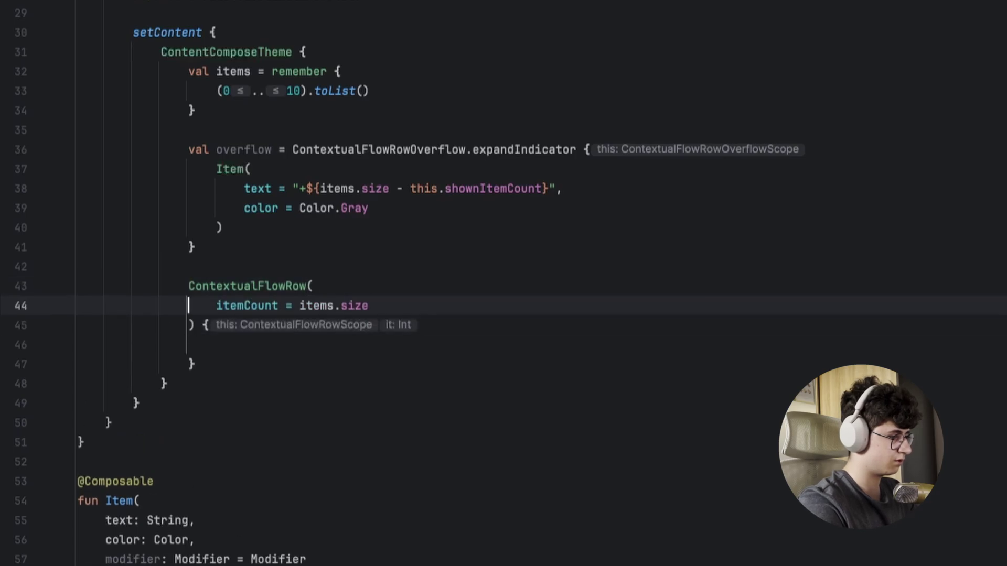
Add maxLines = 1 and overflow = overflow, then start the index lambda.
{"action": "key", "text": "End"}
{"action": "type", "text": ","}
{"action": "key", "text": "Return"}
{"action": "type", "text": "max"}
{"action": "key", "text": "Return"}
{"action": "type", "text": "1,"}
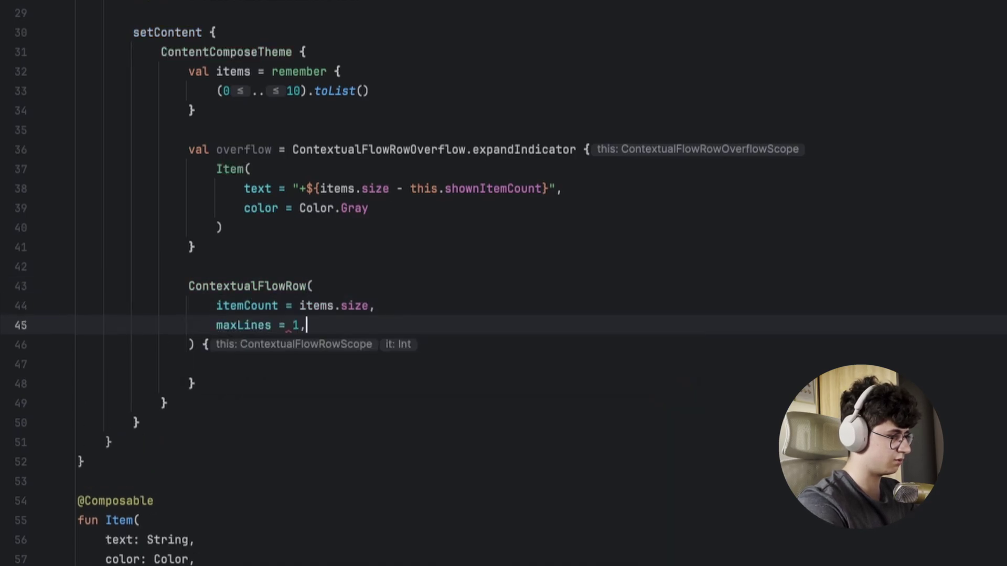
{"action": "key", "text": "Return"}
{"action": "type", "text": "ve"}
{"action": "key", "text": "Return"}
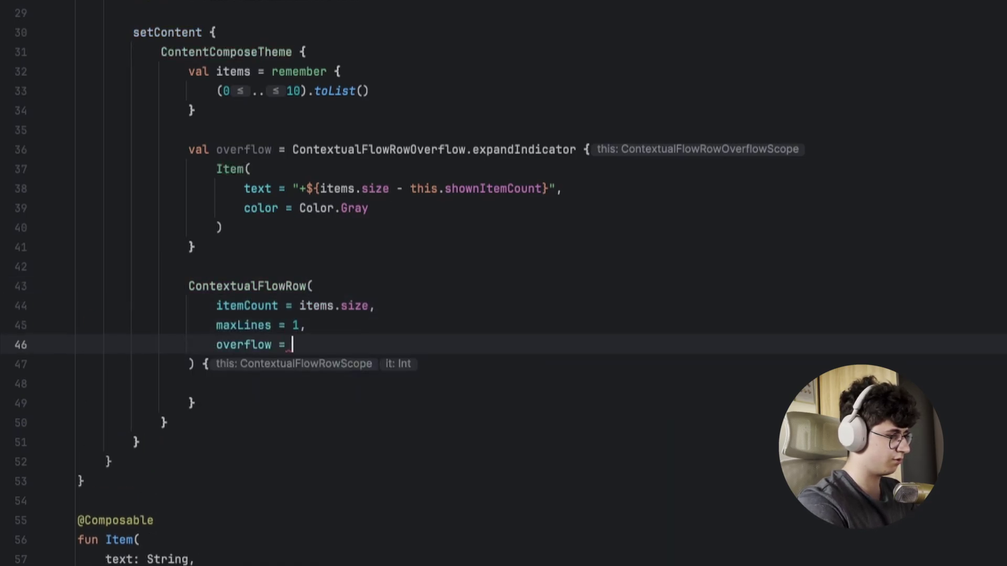
{"action": "type", "text": "ove"}
{"action": "key", "text": "Return"}
{"action": "key", "text": "Down"}
{"action": "key", "text": "Down"}
{"action": "key", "text": "Up"}
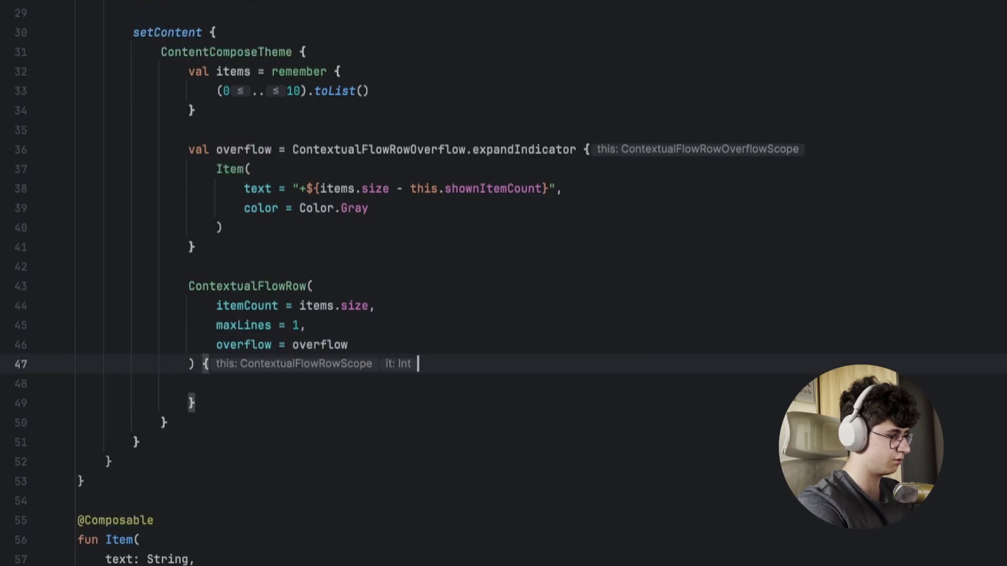
{"action": "type", "text": " index ->"}
{"action": "key", "text": "Return"}
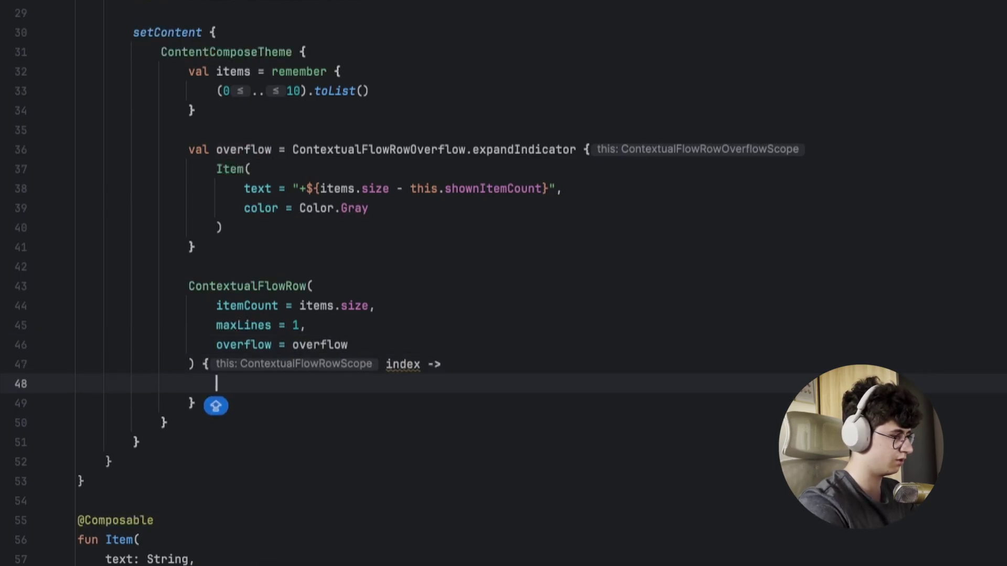
{"action": "scroll", "coordinate": [475, 93], "scroll_direction": "down", "scroll_amount": 5}
{"action": "type", "text": "Ite"}
Add Item(text = index.toString(), color = Color.LightGray) inside the row.
{"action": "key", "text": "Return"}
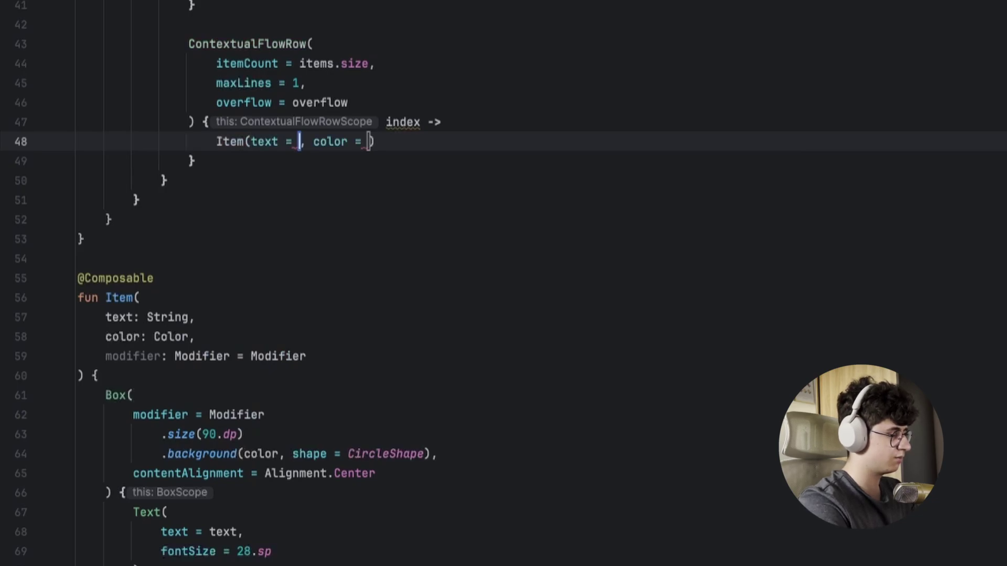
{"action": "type", "text": "index.t"}
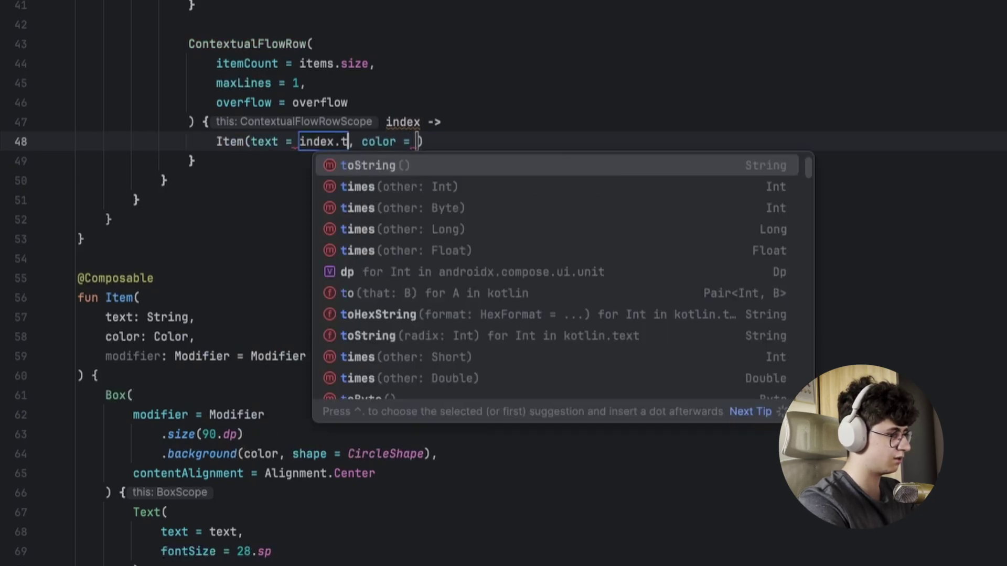
{"action": "key", "text": "Return"}
{"action": "key", "text": "Tab"}
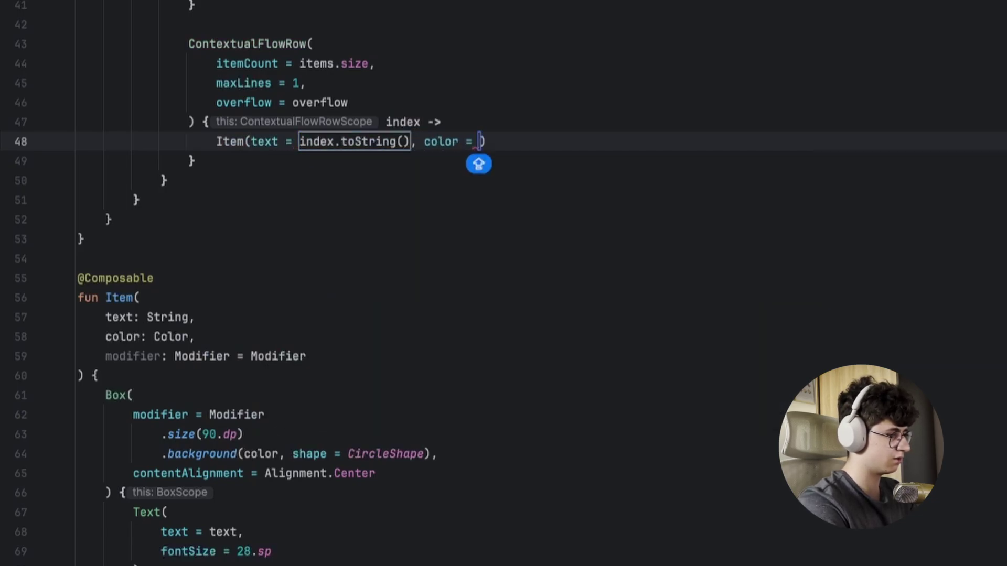
{"action": "type", "text": "LightG"}
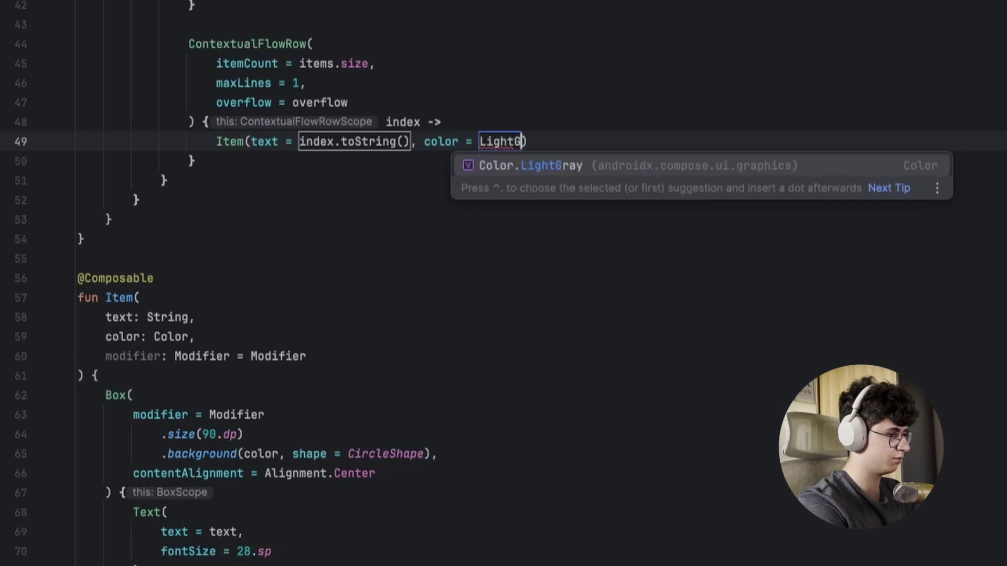
{"action": "key", "text": "Return"}
{"action": "key", "text": "Tab"}
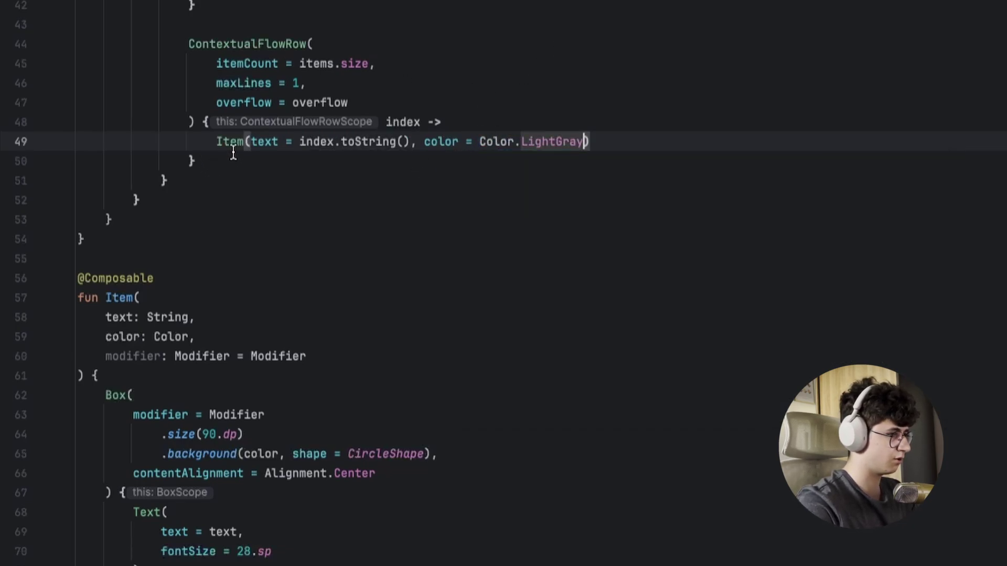
Put that Item call's arguments on separate lines.
{"action": "left_click", "coordinate": [245, 142]}
{"action": "key", "text": "alt+Return"}
{"action": "key", "text": "Return"}
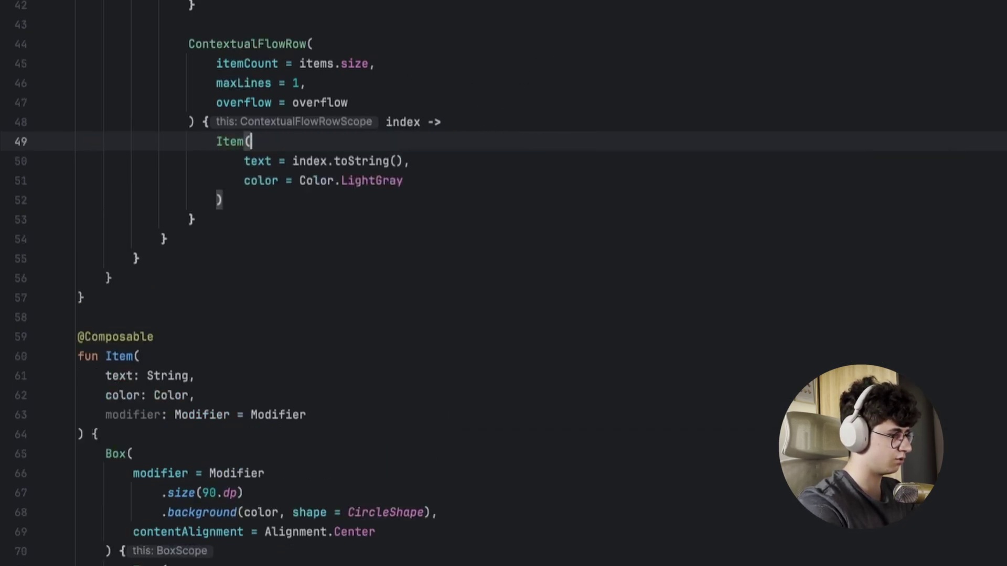